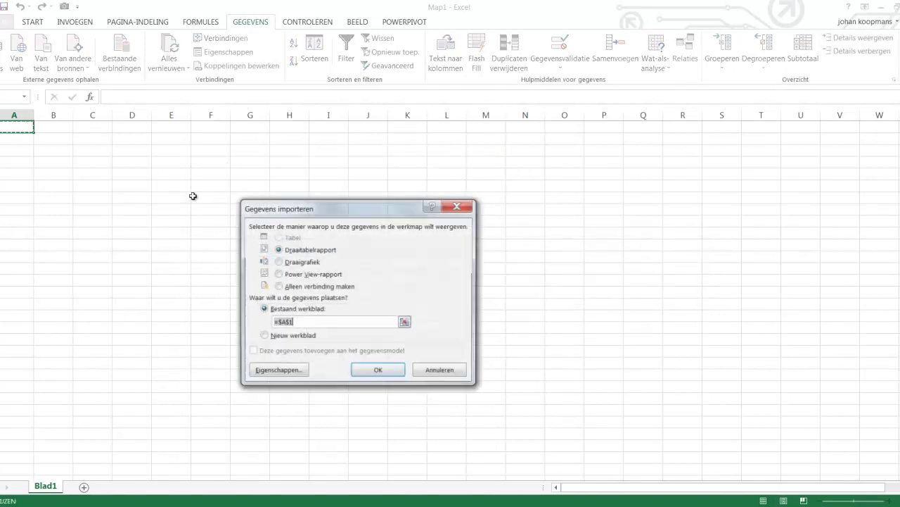
# Insert the imported data as a PivotTable report at $A$1 of the existing worksheet and show only the Reseller Sales fields.
pyautogui.click(378, 371)
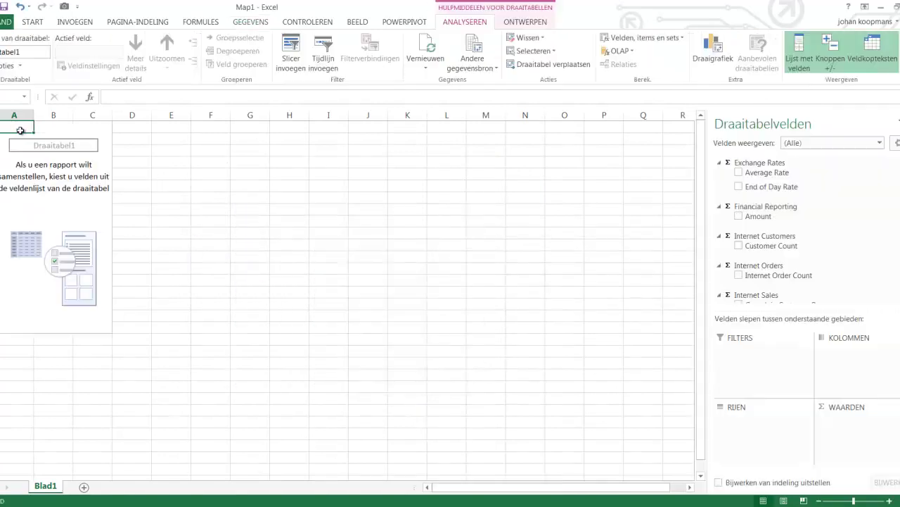
pyautogui.click(880, 143)
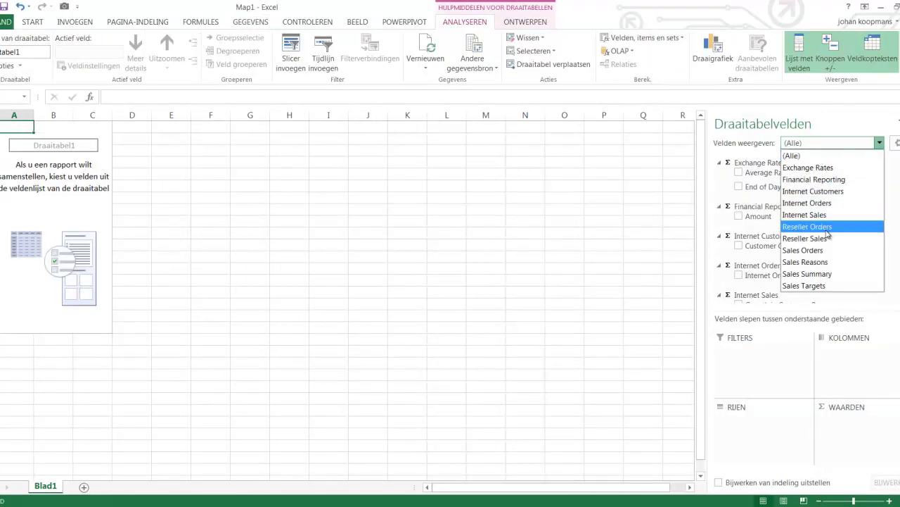
pyautogui.click(828, 239)
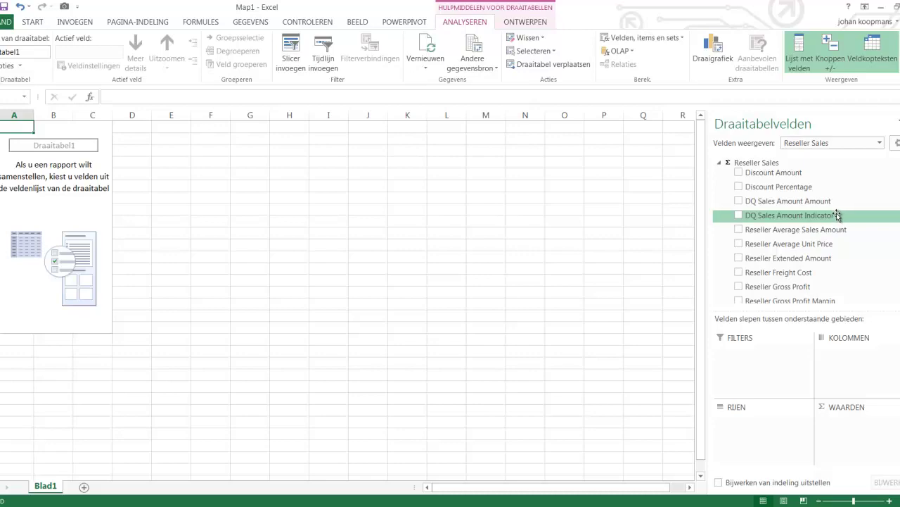
# Add DQ Sales Amount Indicator, DQ Sales Amount Amount and Reseller Sales Amount to the PivotTable as values.
pyautogui.moveTo(837, 216); pyautogui.dragTo(840, 422)
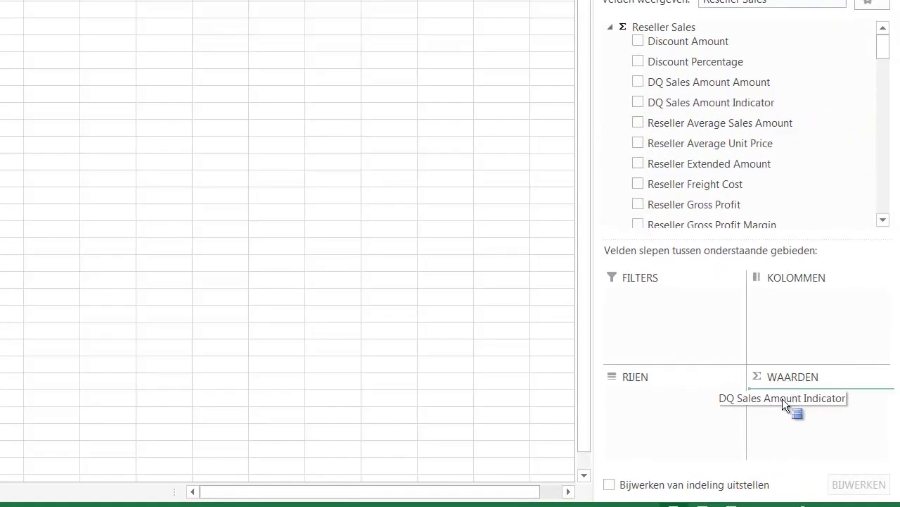
pyautogui.moveTo(782, 398); pyautogui.dragTo(783, 399)
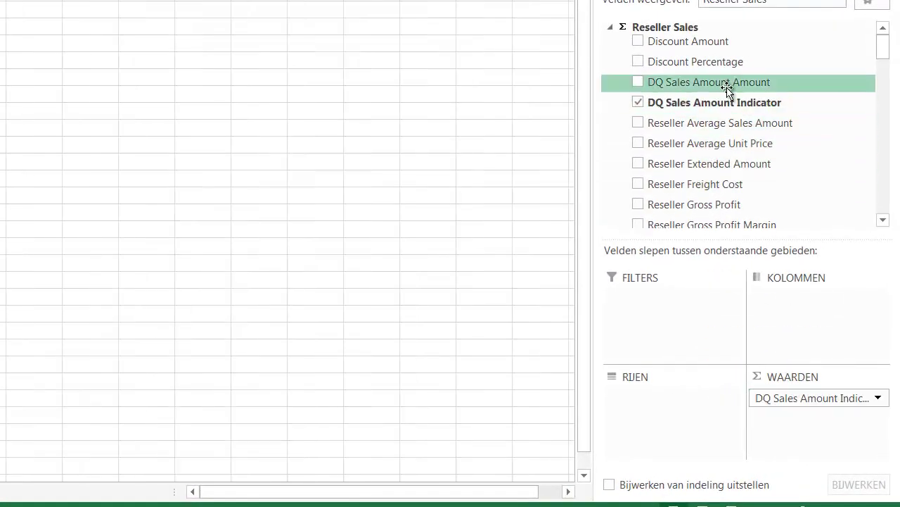
pyautogui.moveTo(727, 89); pyautogui.dragTo(792, 413)
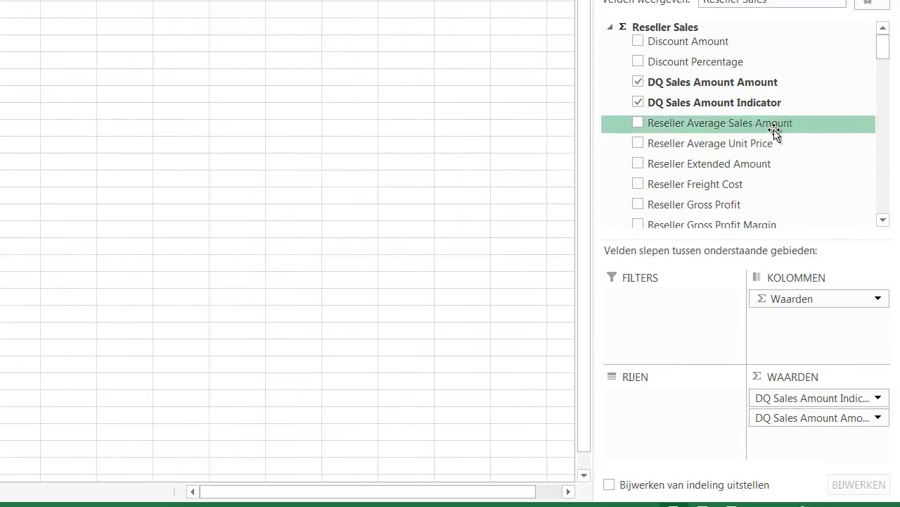
pyautogui.moveTo(888, 50); pyautogui.dragTo(889, 79)
pyautogui.click(638, 74)
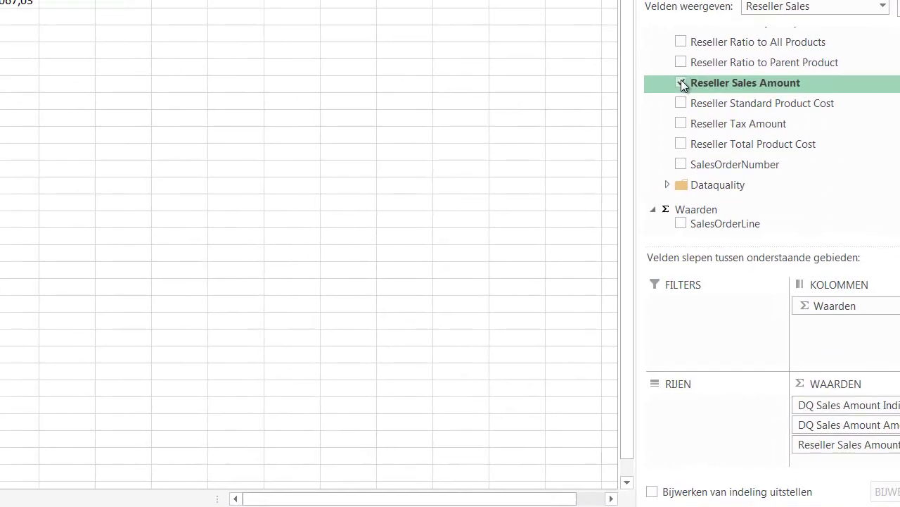
pyautogui.click(160, 55)
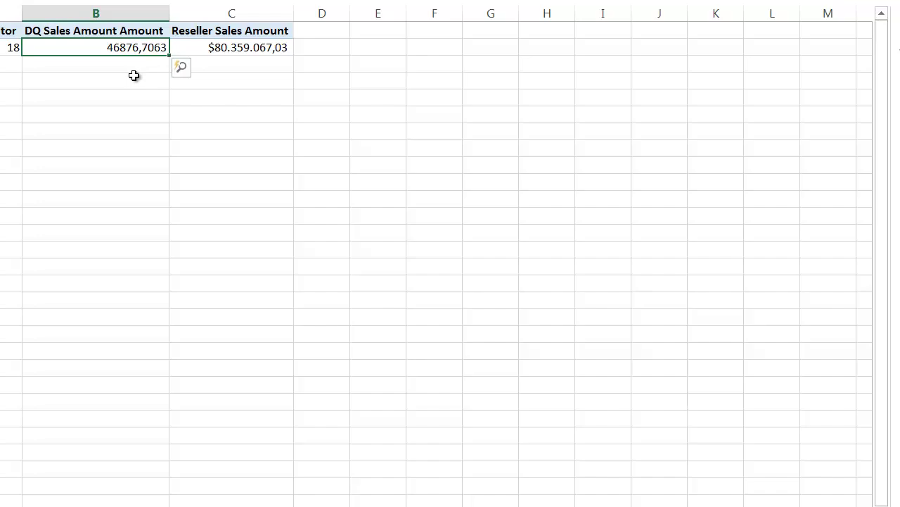
pyautogui.click(208, 46)
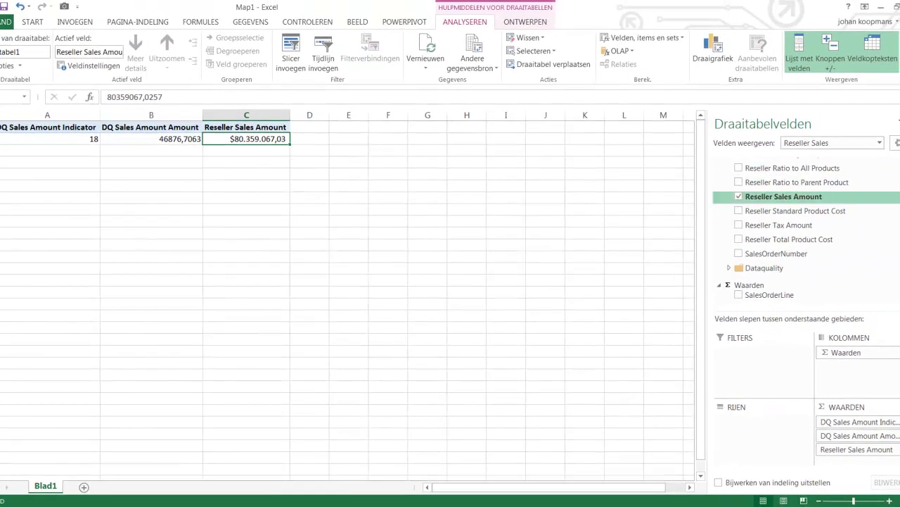
# Add the Status of the DQI_ResellerSalesAmount_Negative KPI from the DQ_KPI folder to the PivotTable.
pyautogui.scroll(-3, 837, 220)
pyautogui.scroll(-1, 844, 216)
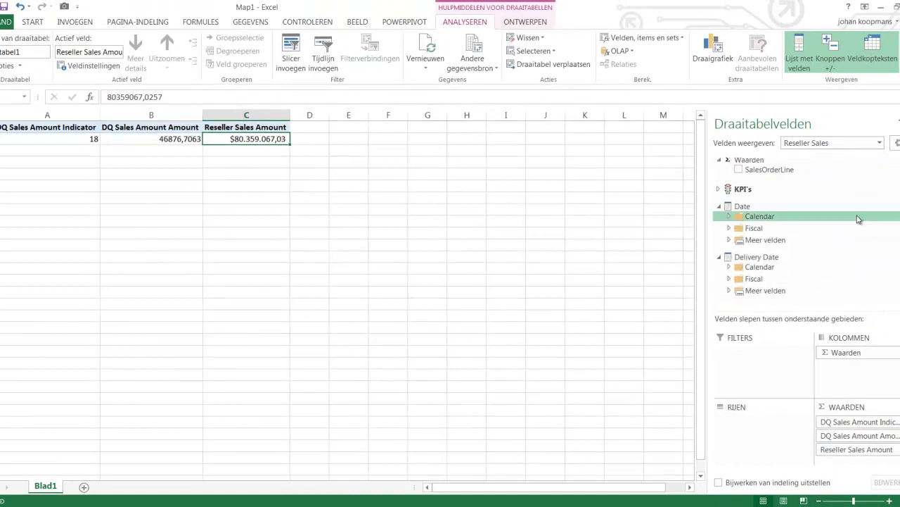
pyautogui.click(719, 188)
pyautogui.click(729, 200)
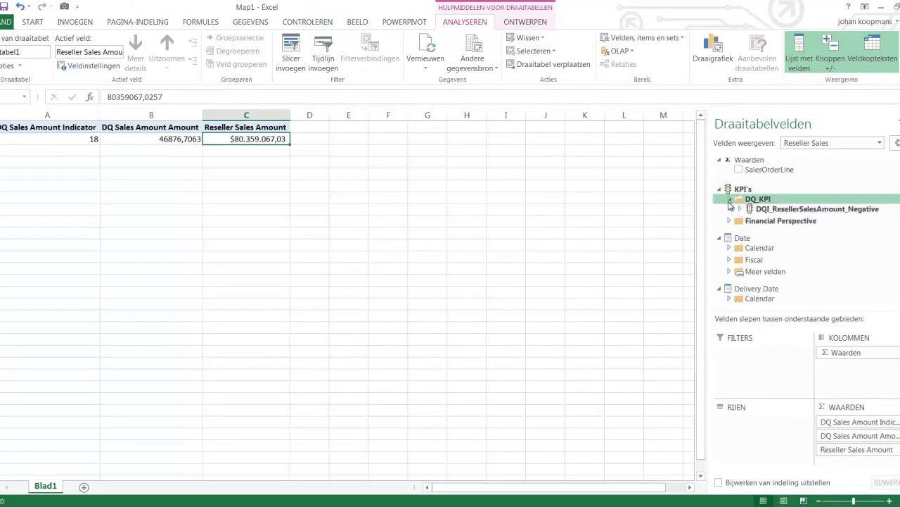
pyautogui.click(741, 209)
pyautogui.click(760, 248)
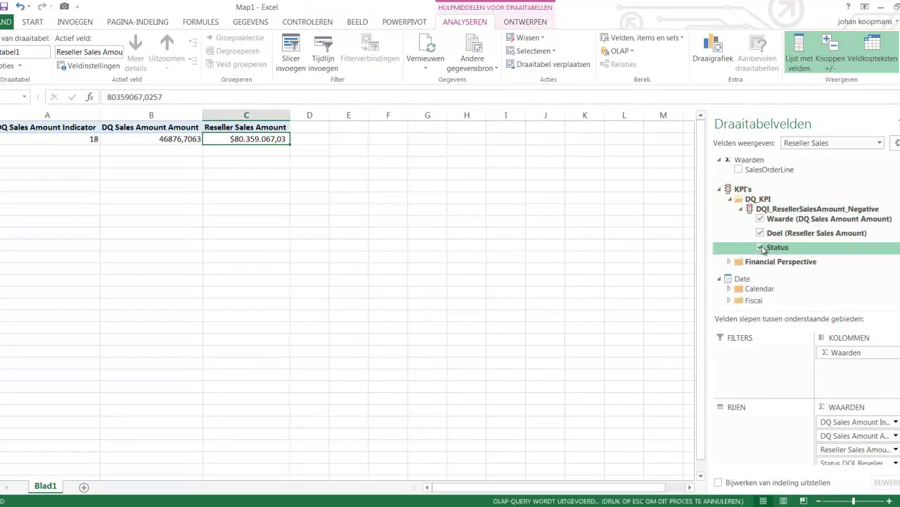
pyautogui.click(331, 138)
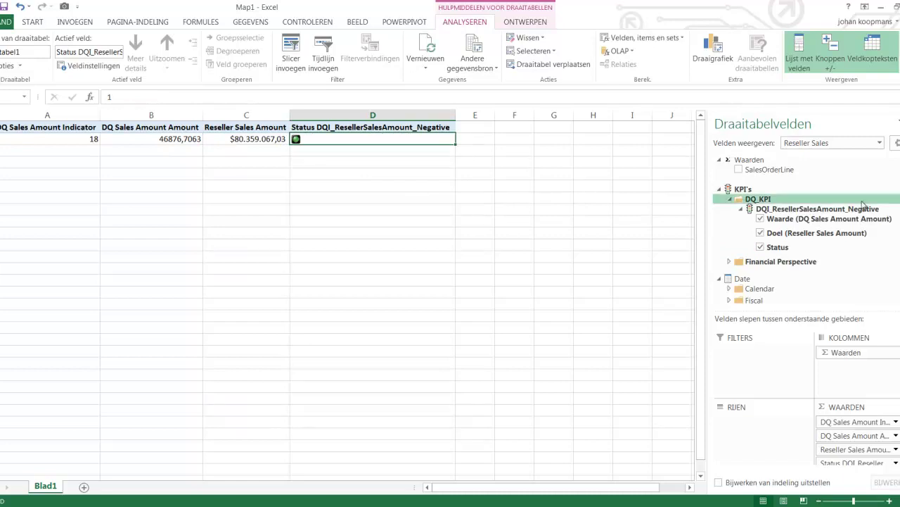
# Add the Geography hierarchy to the PivotTable as a report filter.
pyautogui.scroll(-4, 865, 211)
pyautogui.scroll(-8, 802, 232)
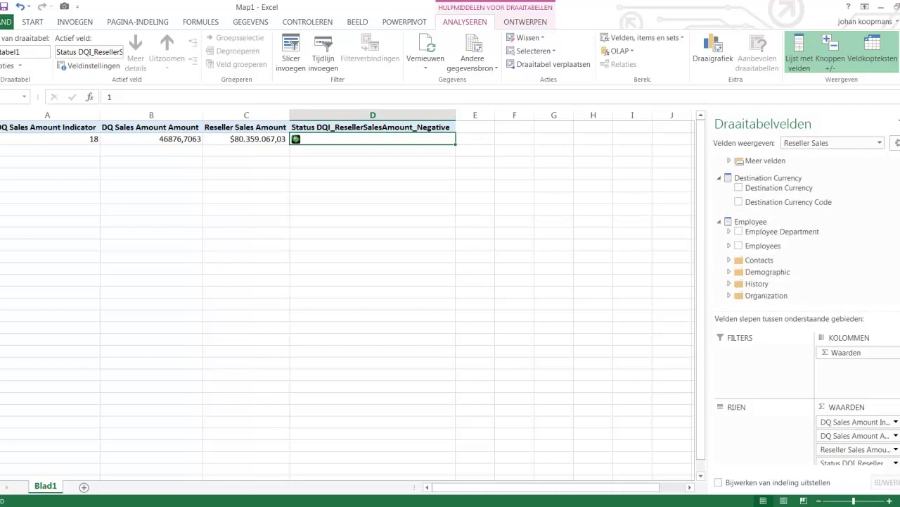
pyautogui.scroll(1, 788, 214)
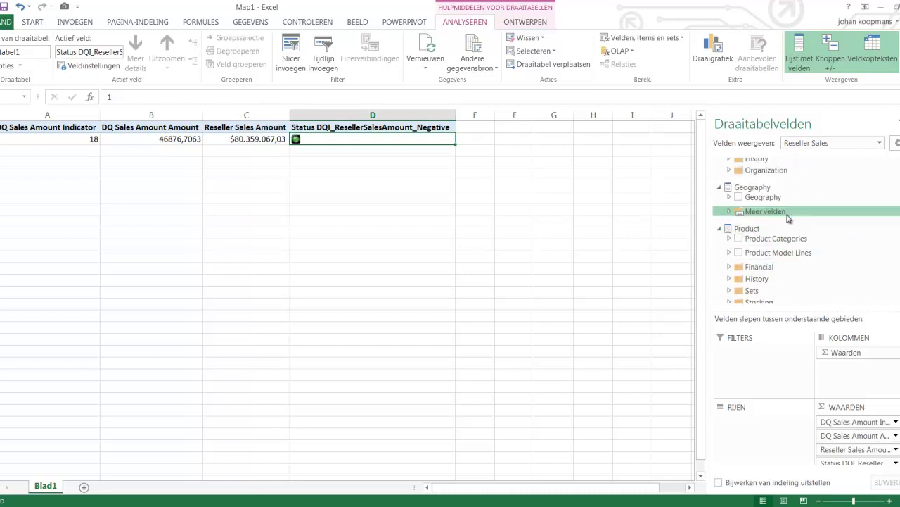
pyautogui.click(728, 198)
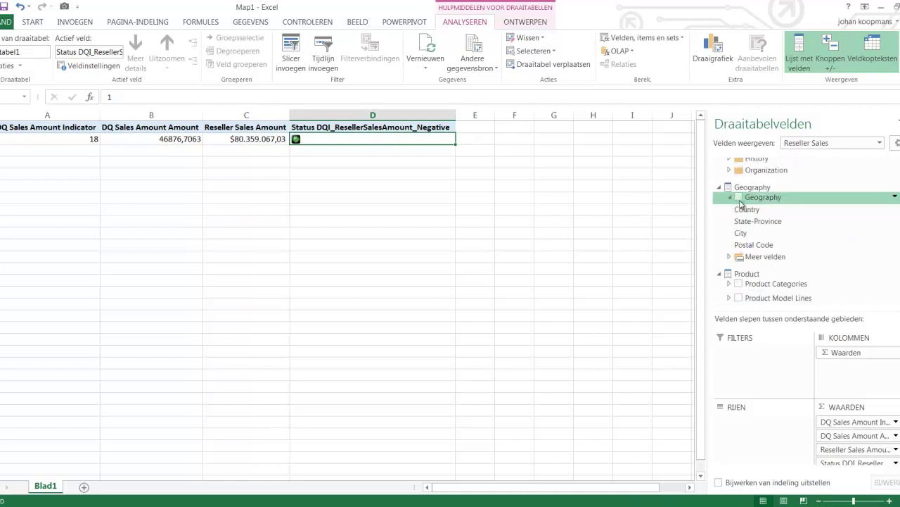
pyautogui.moveTo(753, 200); pyautogui.dragTo(738, 352)
# Filter the report's Geography to Australia and check the DQ amount, reseller sales amount and KPI status.
pyautogui.click(197, 127)
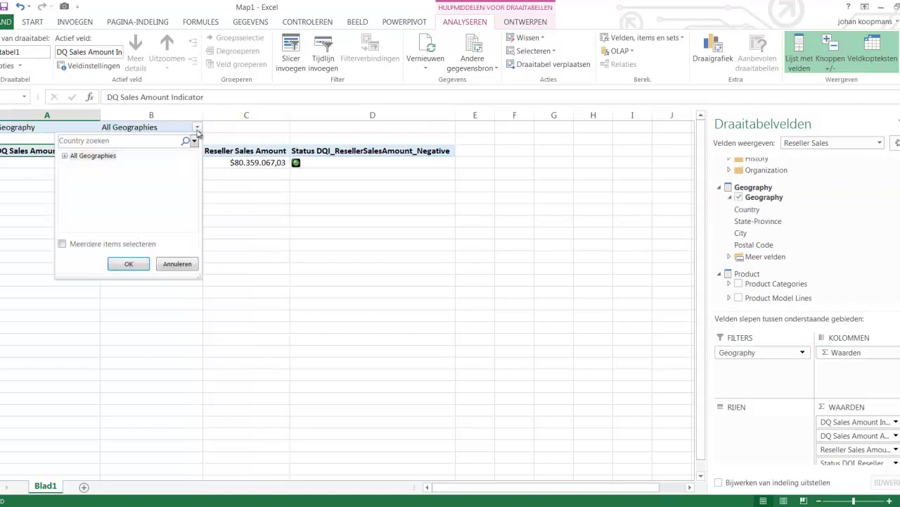
pyautogui.click(65, 155)
pyautogui.click(133, 261)
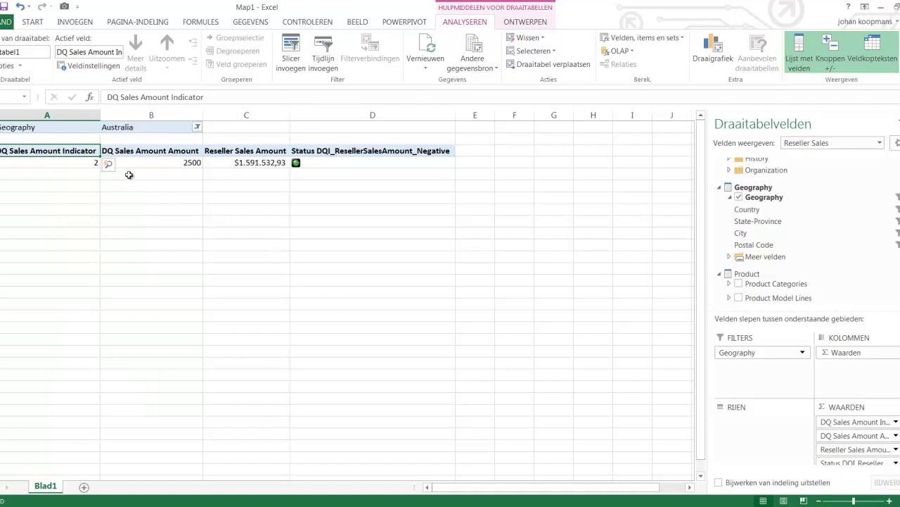
pyautogui.click(175, 164)
pyautogui.click(250, 164)
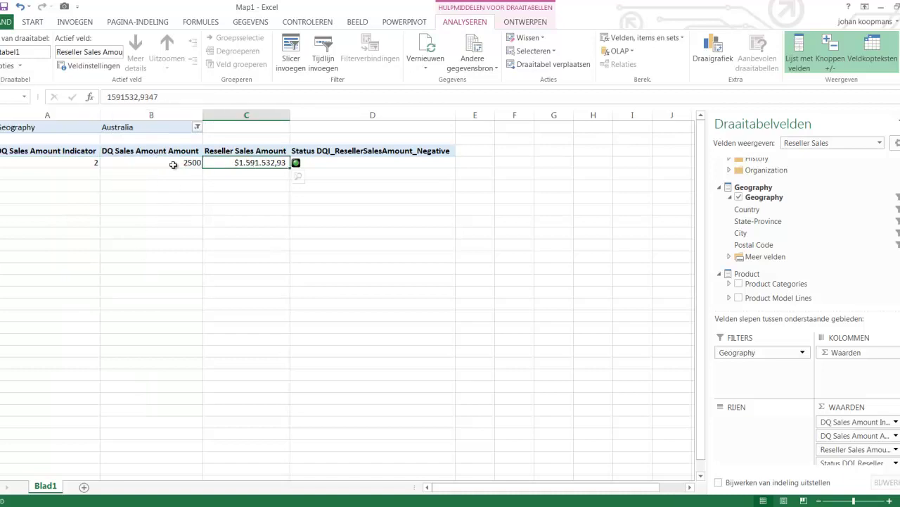
pyautogui.click(365, 164)
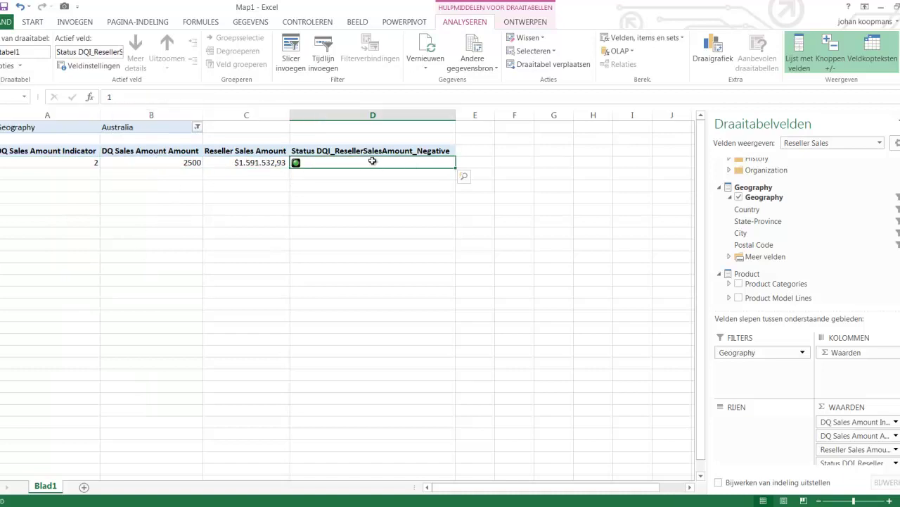
pyautogui.moveTo(371, 163)
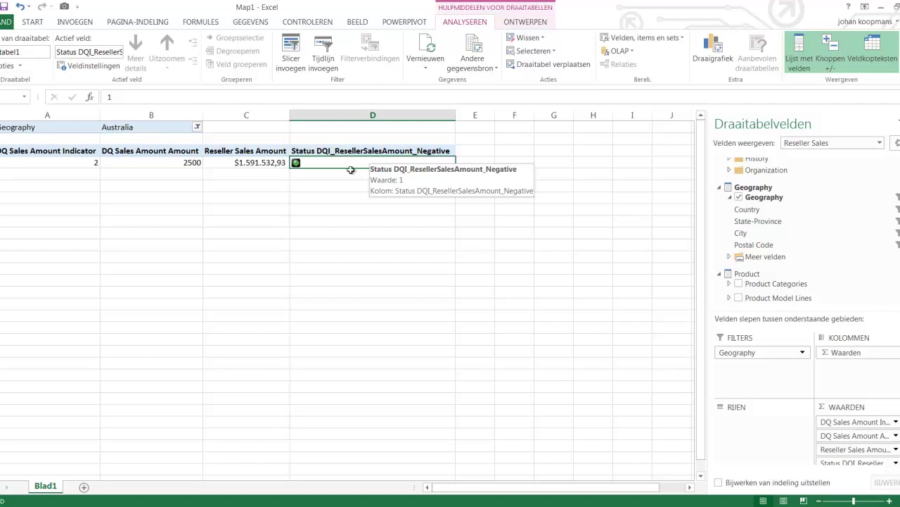
# Break the PivotTable down by the Reseller Type hierarchy from the Reseller dimension, placed in the rows.
pyautogui.scroll(-5, 802, 232)
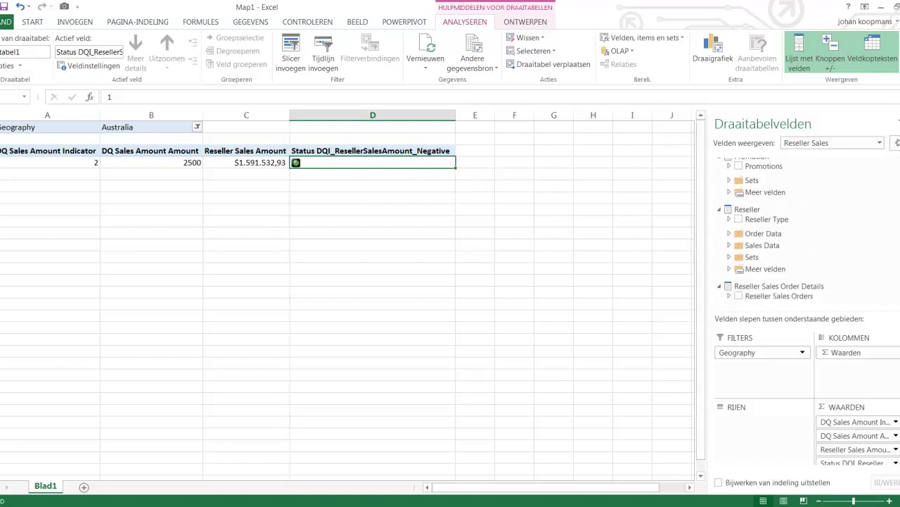
pyautogui.scroll(-2, 809, 232)
pyautogui.click(730, 183)
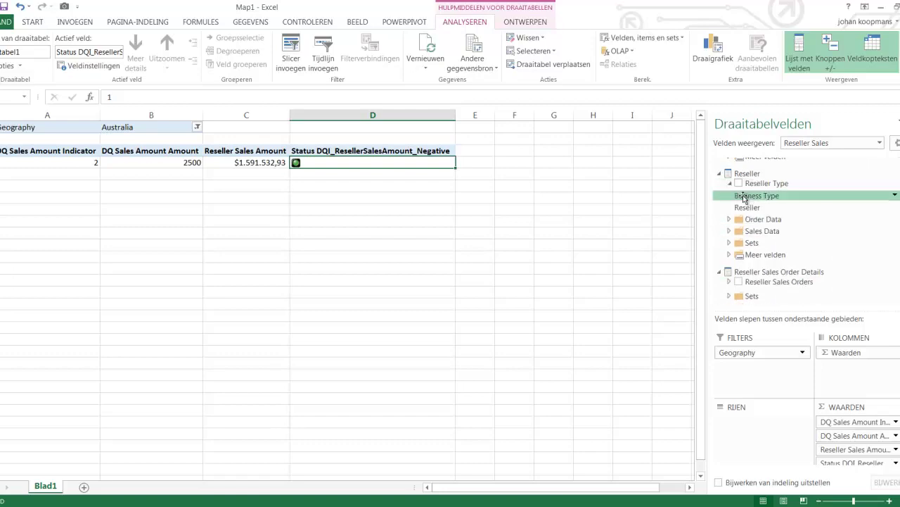
pyautogui.moveTo(744, 198); pyautogui.dragTo(746, 418)
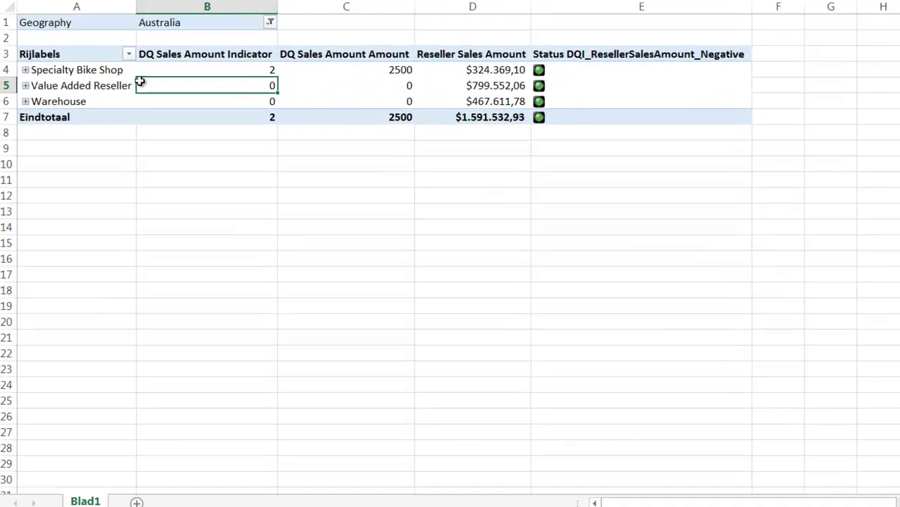
# Examine the Specialty Bike Shop row's DQ Sales Amount Indicator and DQ Sales Amount Amount, and the KPI statuses of the reseller types.
pyautogui.click(117, 69)
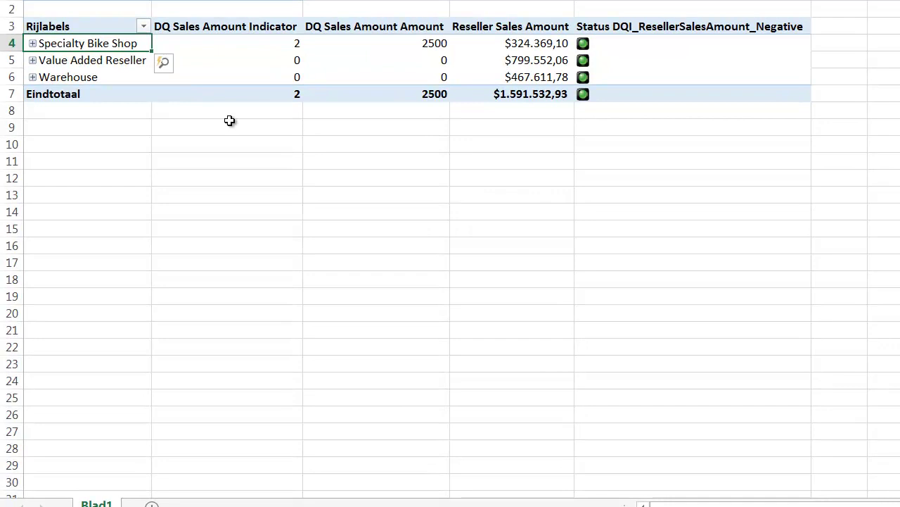
pyautogui.click(683, 43)
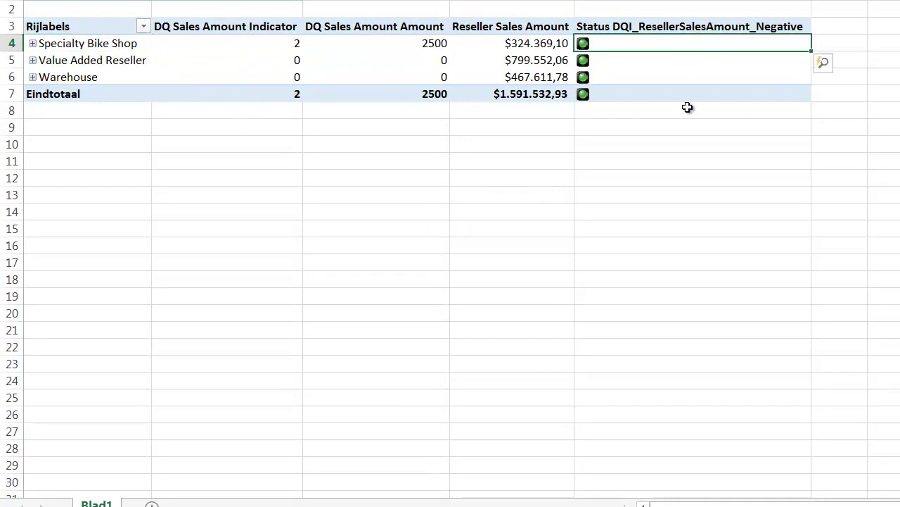
pyautogui.click(665, 78)
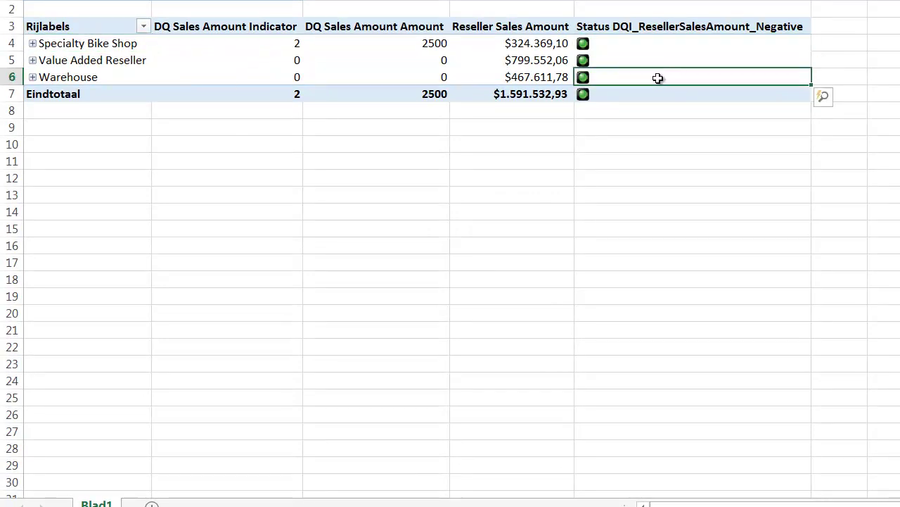
pyautogui.click(427, 48)
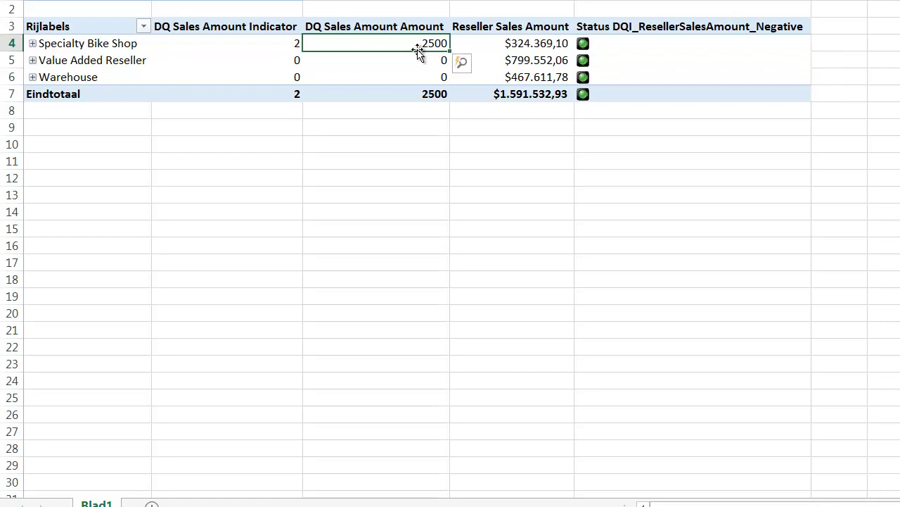
pyautogui.click(261, 45)
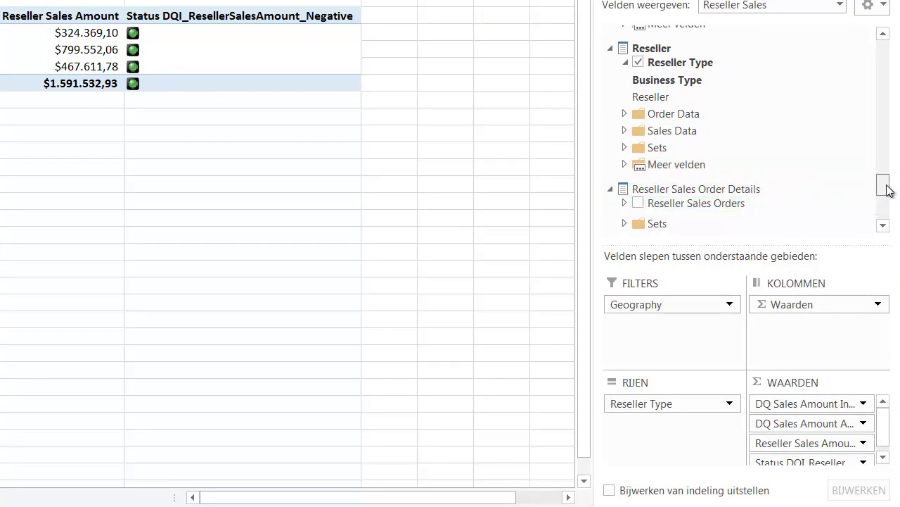
pyautogui.moveTo(886, 190); pyautogui.dragTo(865, 102)
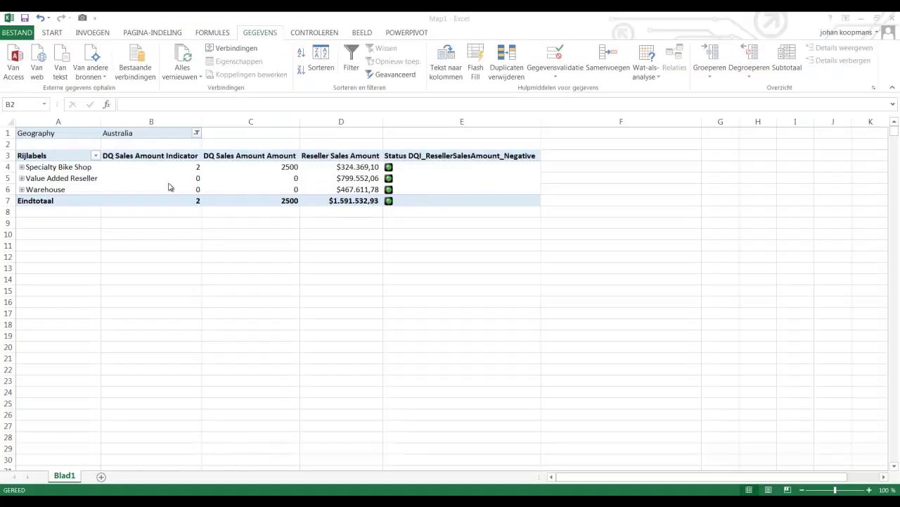
pyautogui.click(181, 168)
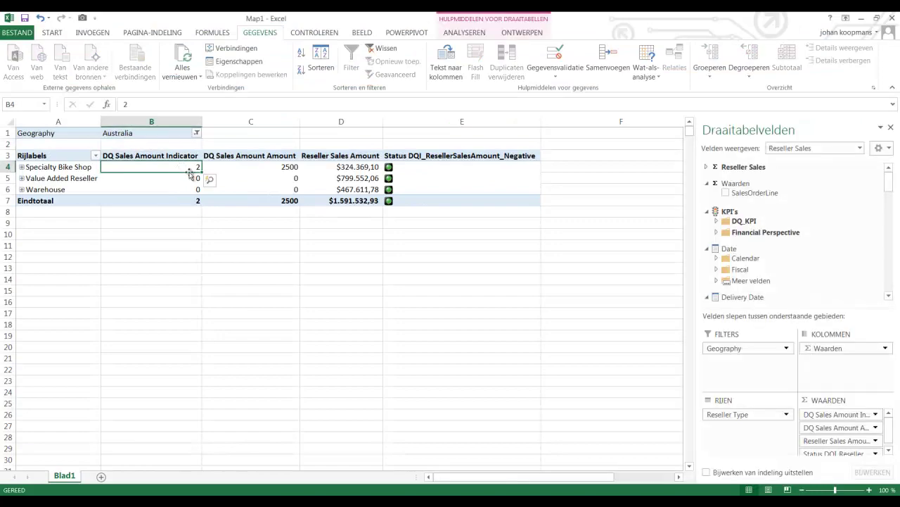
pyautogui.moveTo(178, 166)
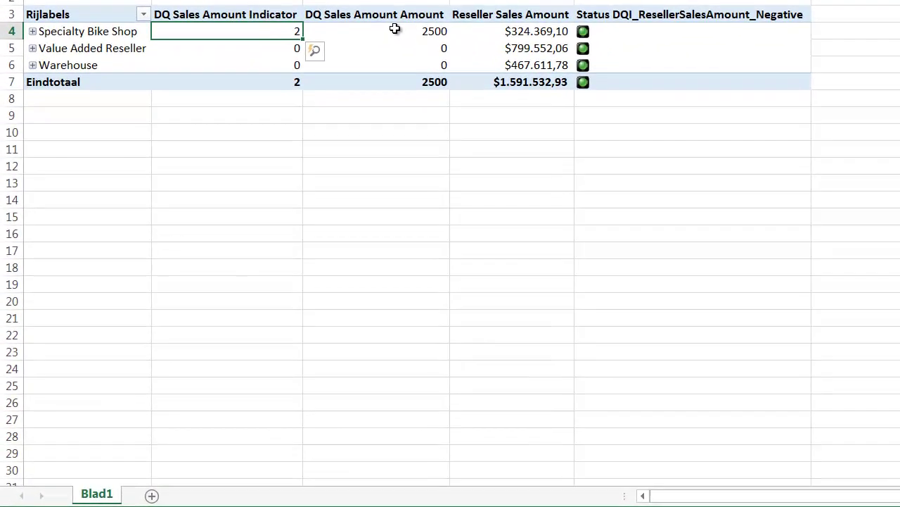
pyautogui.click(263, 167)
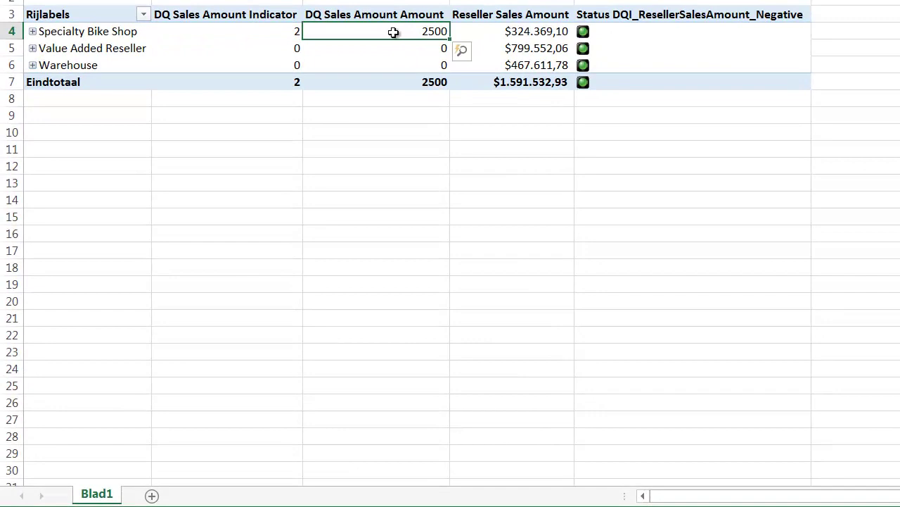
pyautogui.moveTo(393, 32)
pyautogui.click(228, 28)
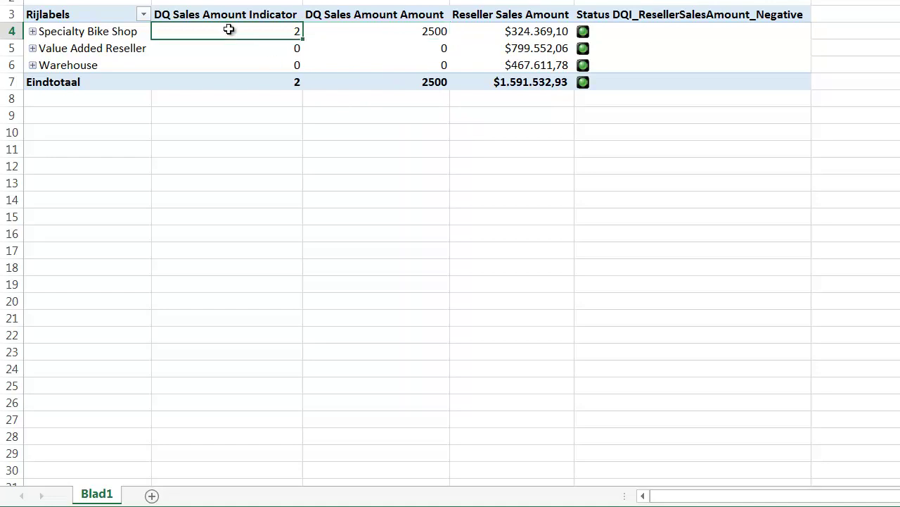
pyautogui.moveTo(229, 29)
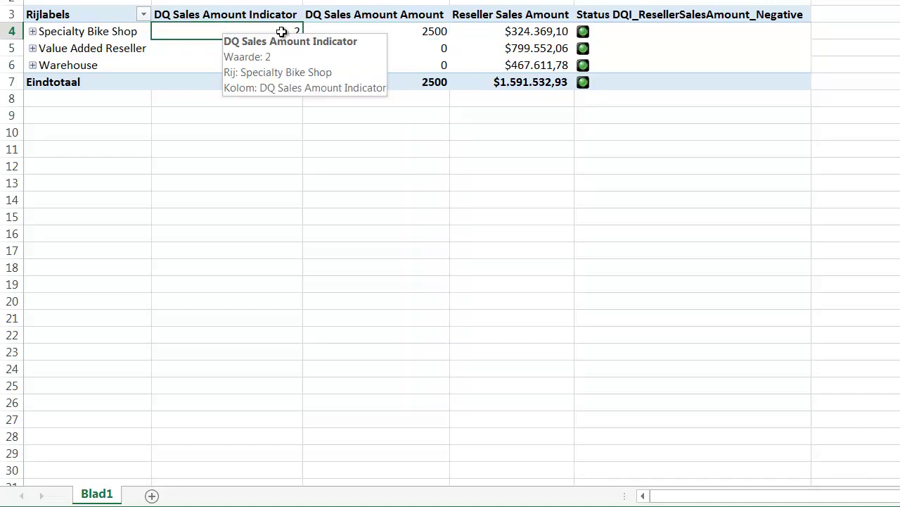
# Add the Reseller Sales Orders hierarchy from Reseller Sales Order Details to the PivotTable rows, beneath Reseller Type.
pyautogui.click(80, 31)
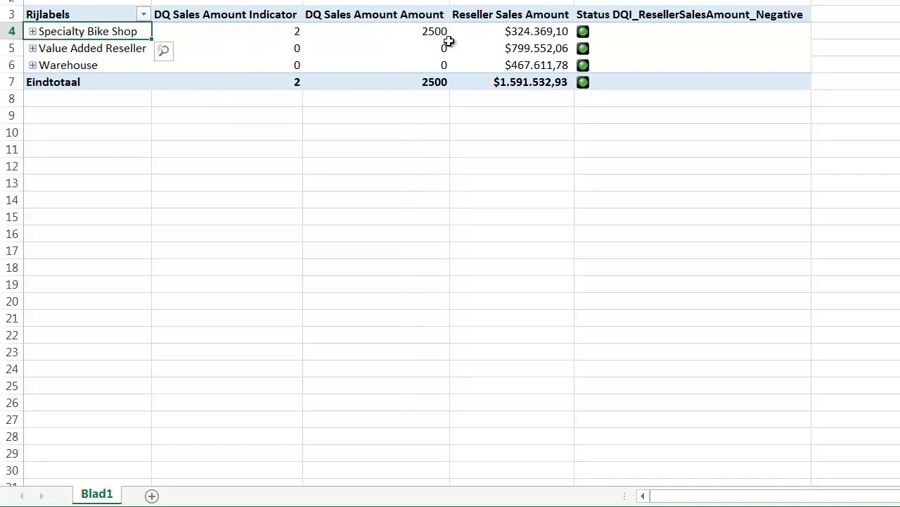
pyautogui.scroll(-3, 795, 233)
pyautogui.scroll(-10, 795, 232)
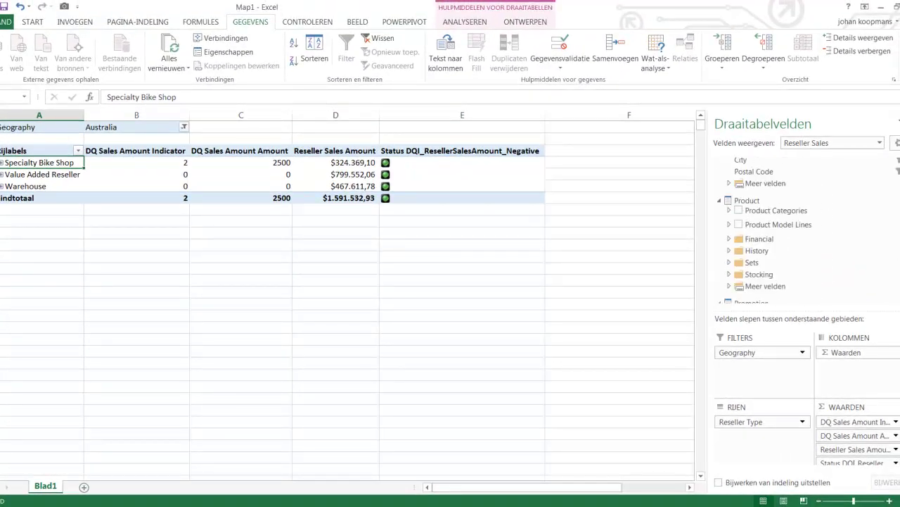
pyautogui.scroll(-2, 795, 232)
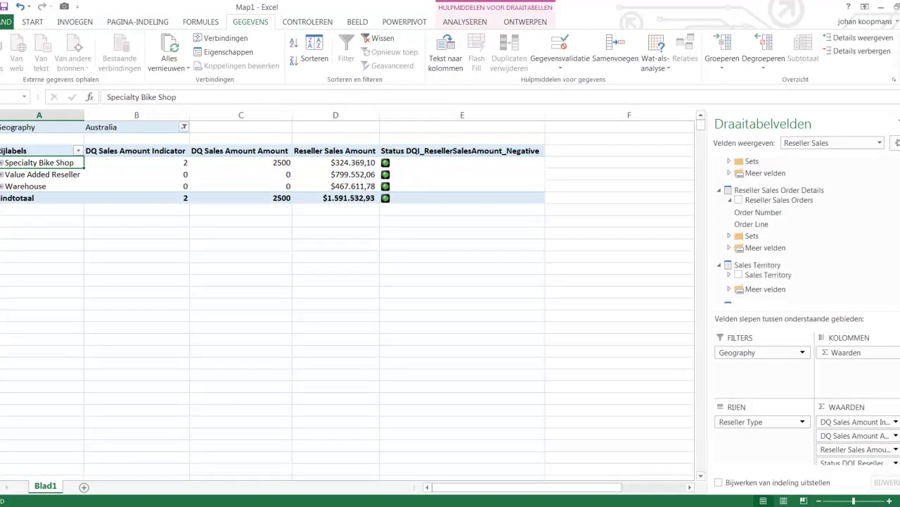
pyautogui.moveTo(767, 273); pyautogui.dragTo(733, 438)
pyautogui.moveTo(761, 225); pyautogui.dragTo(758, 459)
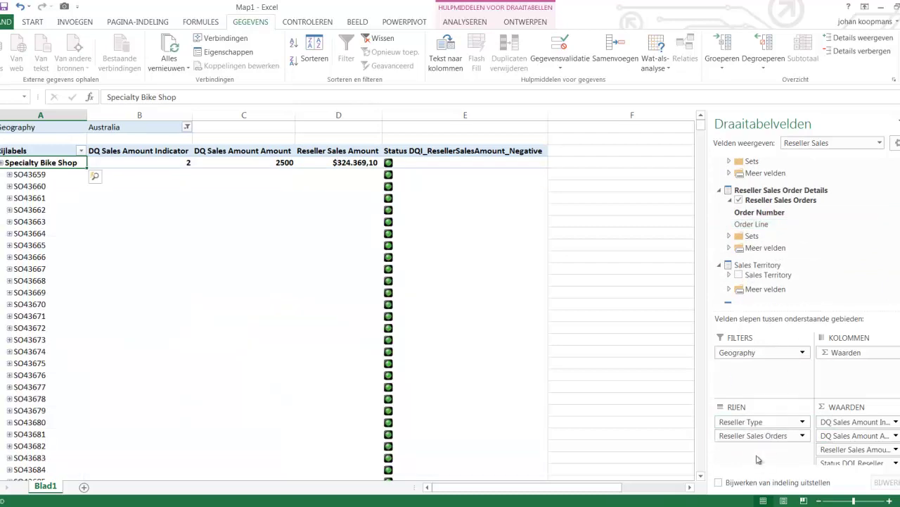
# Apply a value filter to the Order Line level that keeps items whose DQ Sales Amount Indicator is greater than 0.
pyautogui.click(83, 152)
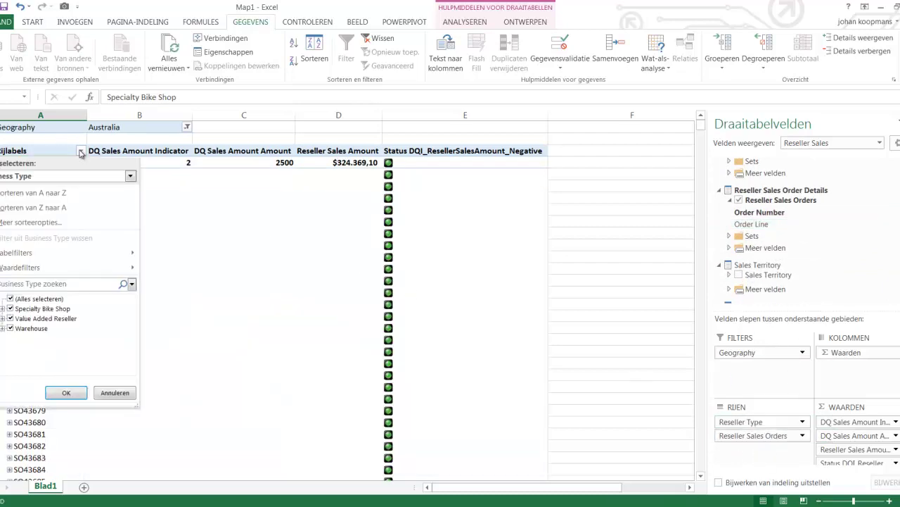
pyautogui.click(100, 175)
pyautogui.click(84, 223)
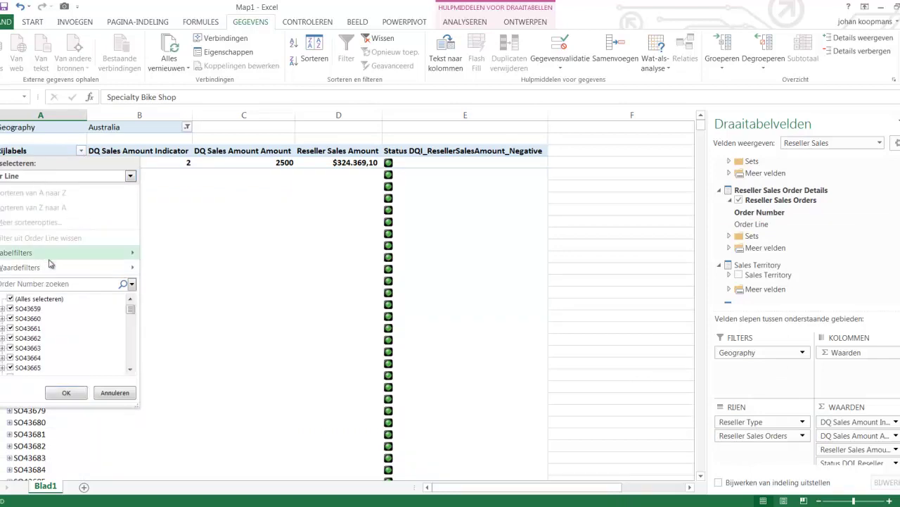
pyautogui.moveTo(59, 267)
pyautogui.click(185, 312)
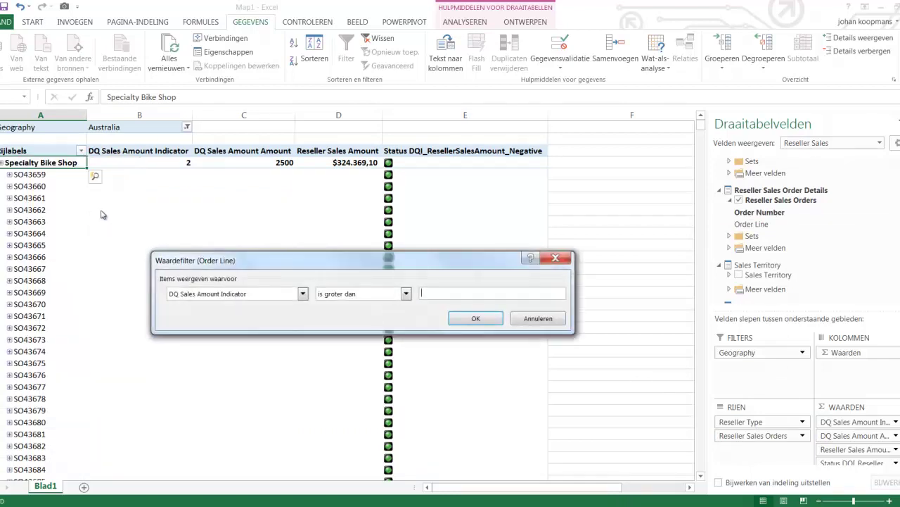
pyautogui.click(302, 294)
pyautogui.click(303, 301)
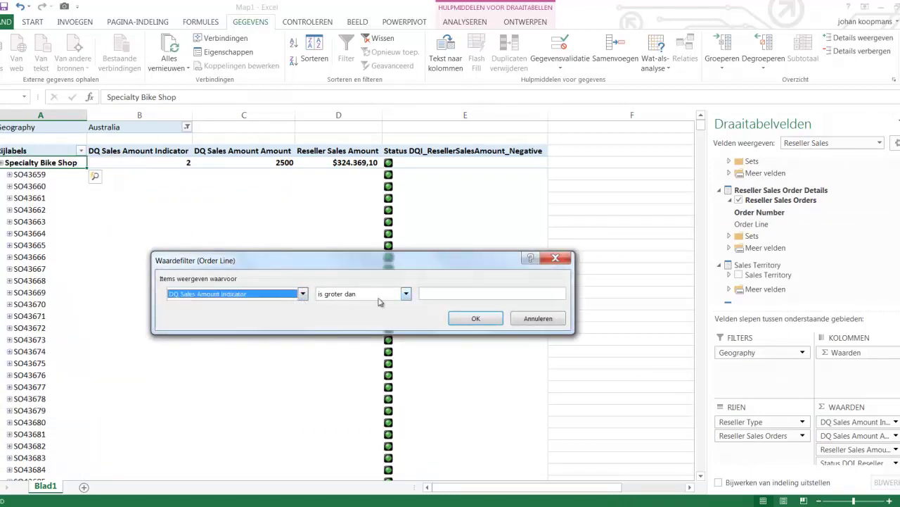
pyautogui.click(447, 295)
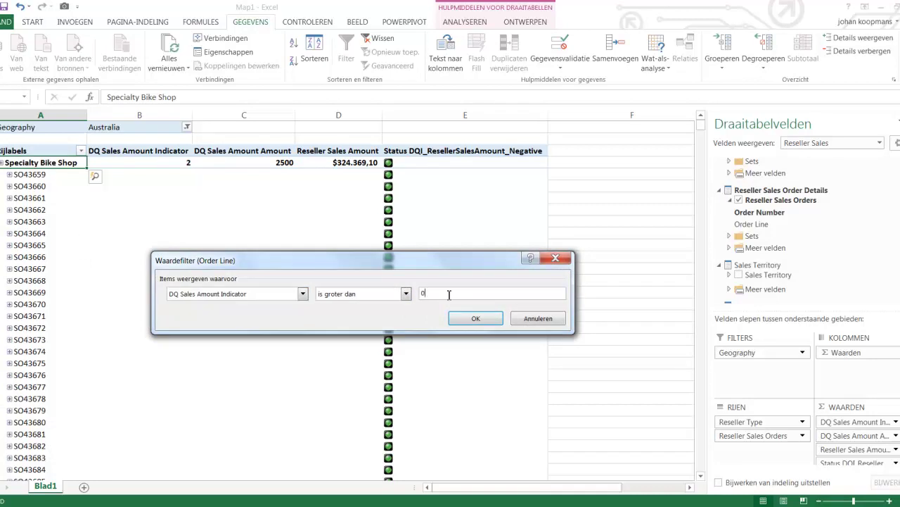
pyautogui.click(466, 318)
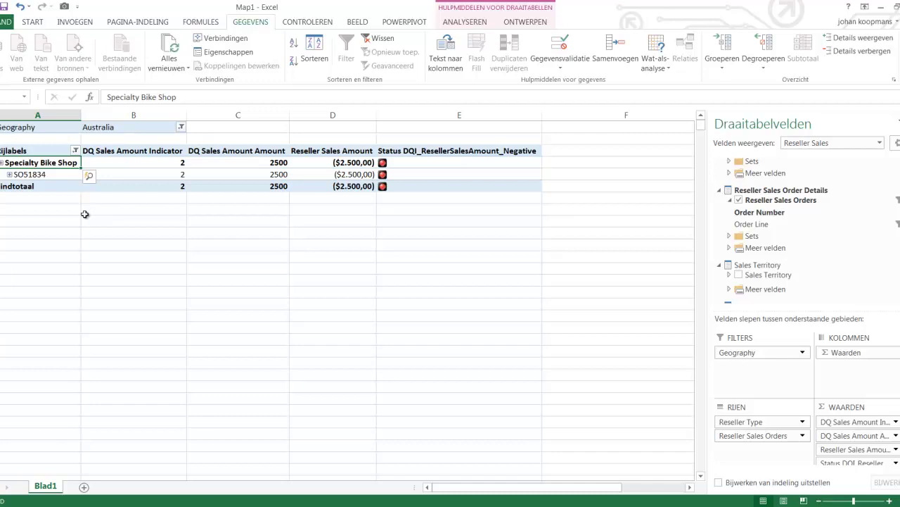
# Examine order SO51834's DQ Sales Amount Indicator, DQ Sales Amount Amount, Reseller Sales Amount and KPI status.
pyautogui.click(169, 173)
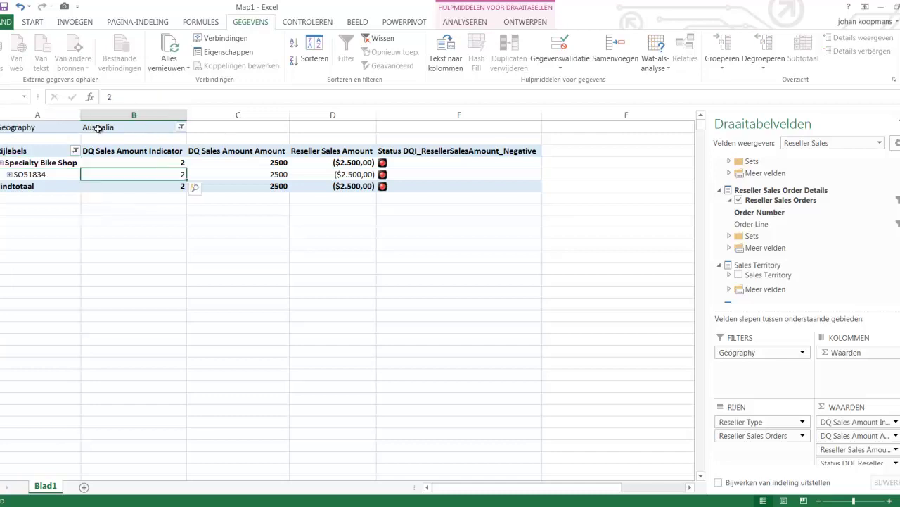
pyautogui.click(342, 175)
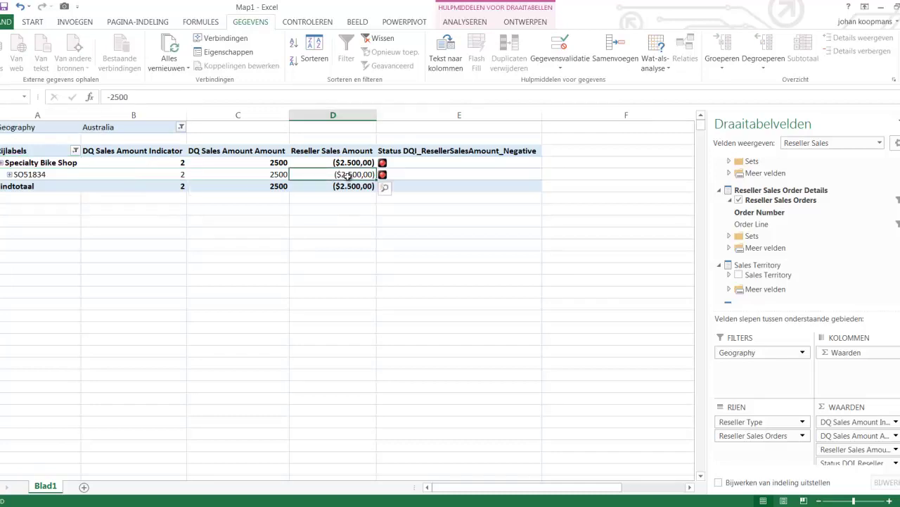
pyautogui.click(399, 175)
pyautogui.moveTo(389, 174)
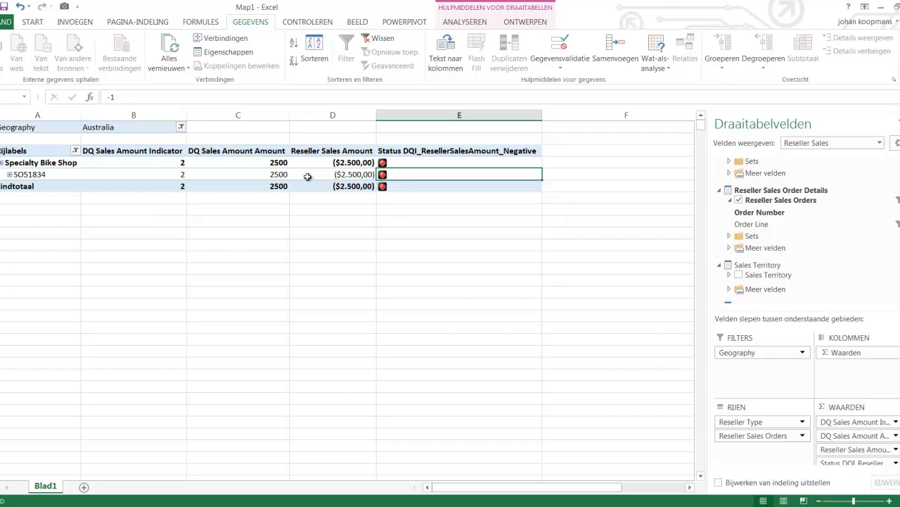
pyautogui.click(282, 174)
pyautogui.click(316, 175)
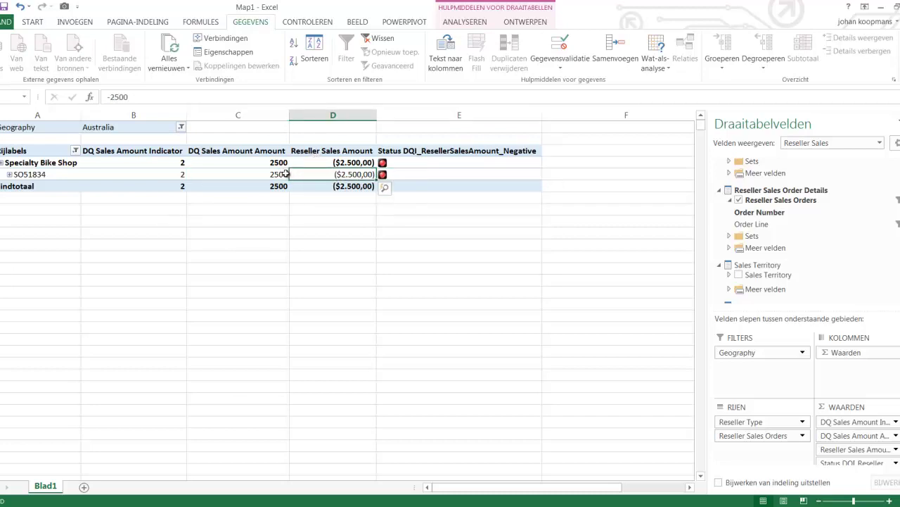
pyautogui.click(284, 174)
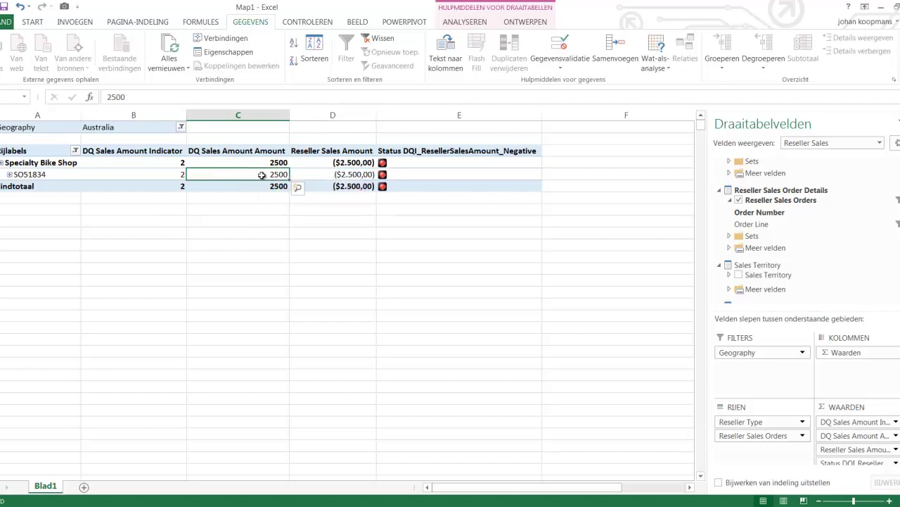
pyautogui.click(135, 175)
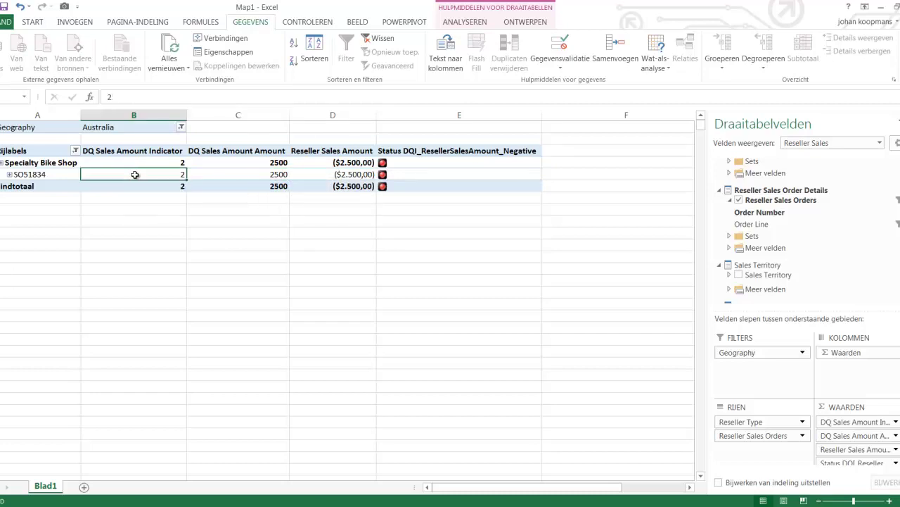
# Expand order SO51834 into its order lines and check the DQ indicator and DQ amount of Line 11.
pyautogui.click(10, 175)
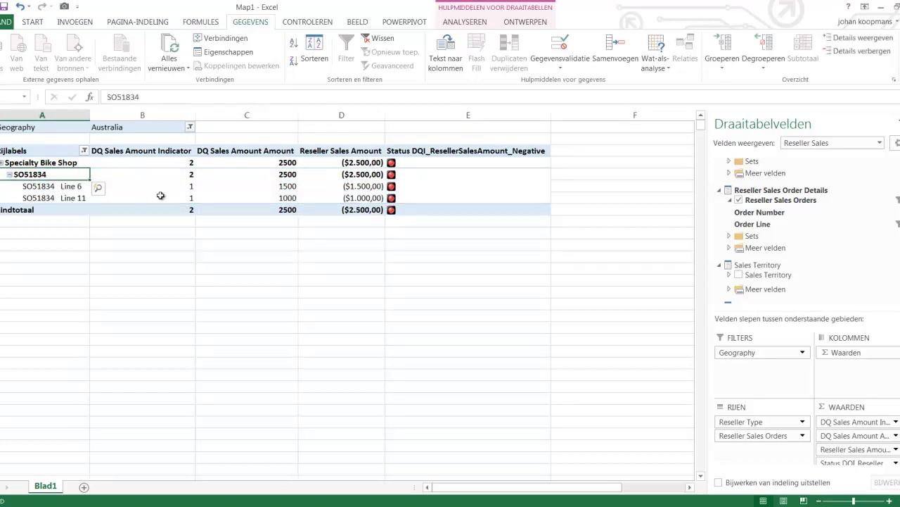
pyautogui.click(160, 196)
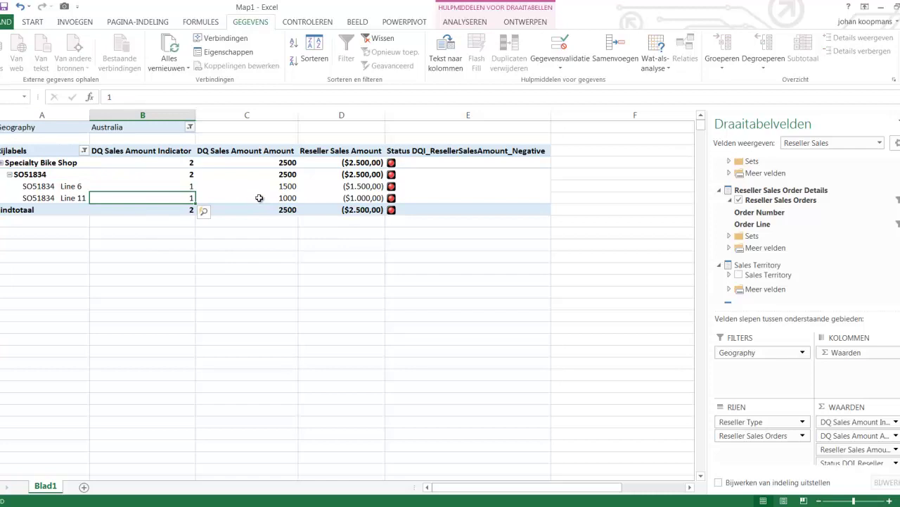
pyautogui.click(259, 198)
# View the transactions behind Line 11's DQ Sales Amount Amount in the client application, then minimize the browser window and return to the worksheet.
pyautogui.rightClick(258, 198)
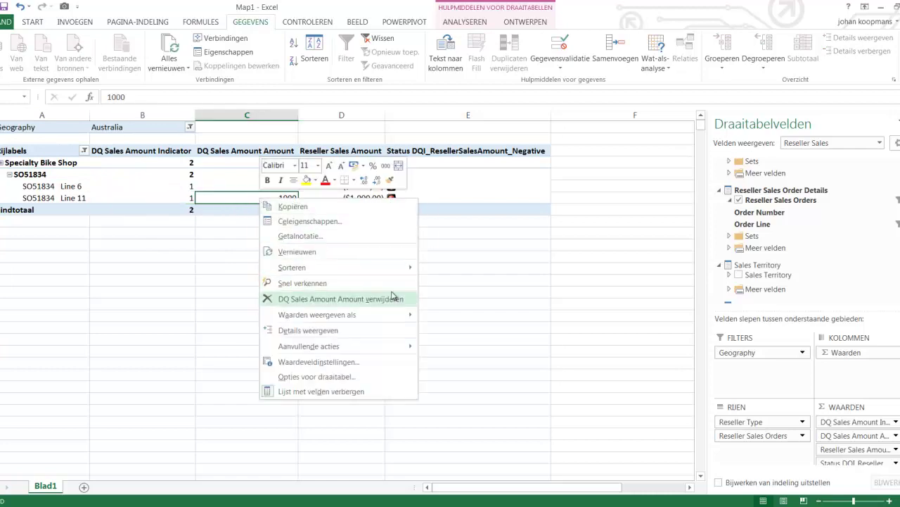
pyautogui.moveTo(391, 352)
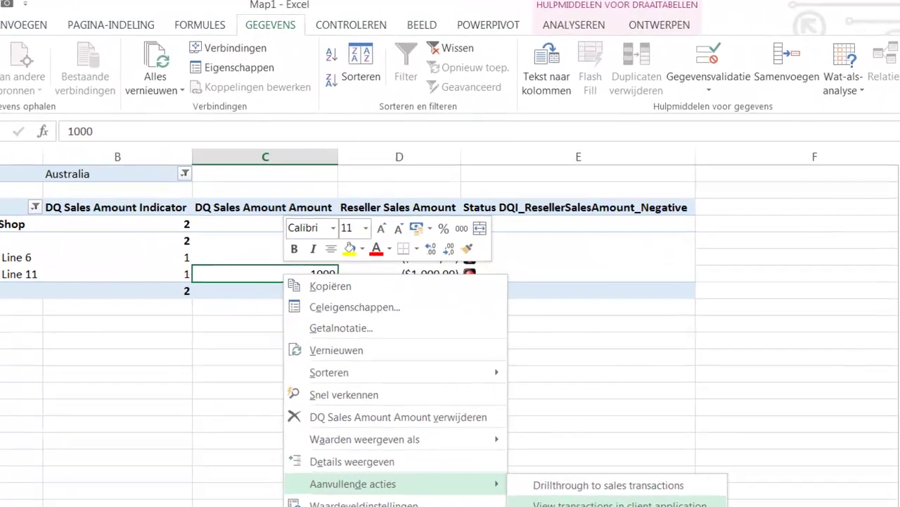
pyautogui.click(508, 362)
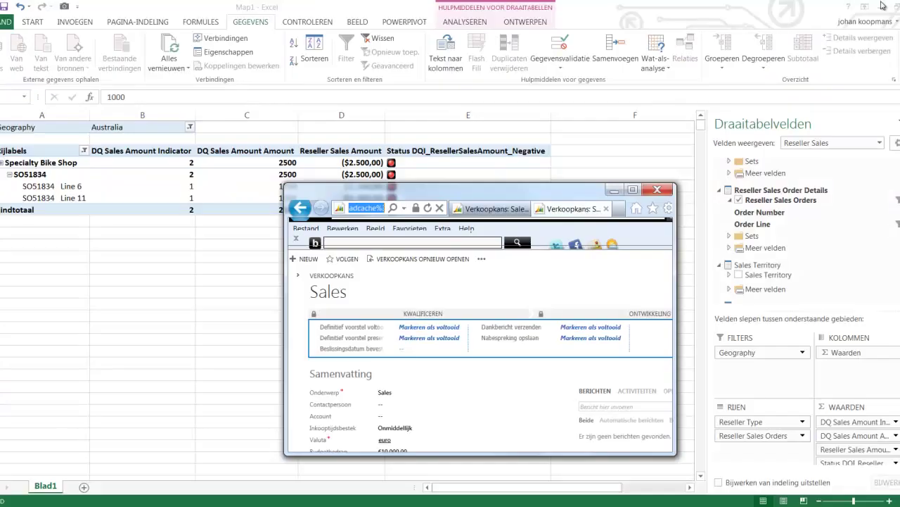
pyautogui.click(613, 189)
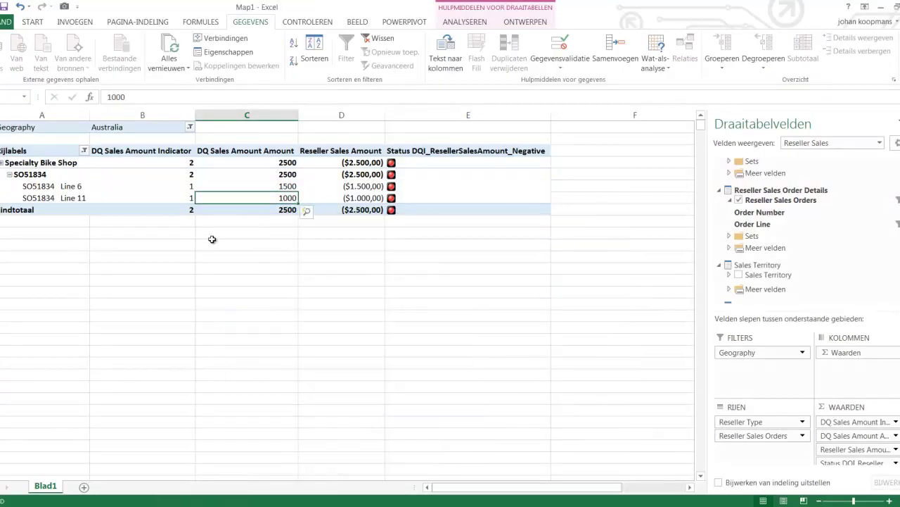
pyautogui.click(212, 239)
pyautogui.click(277, 230)
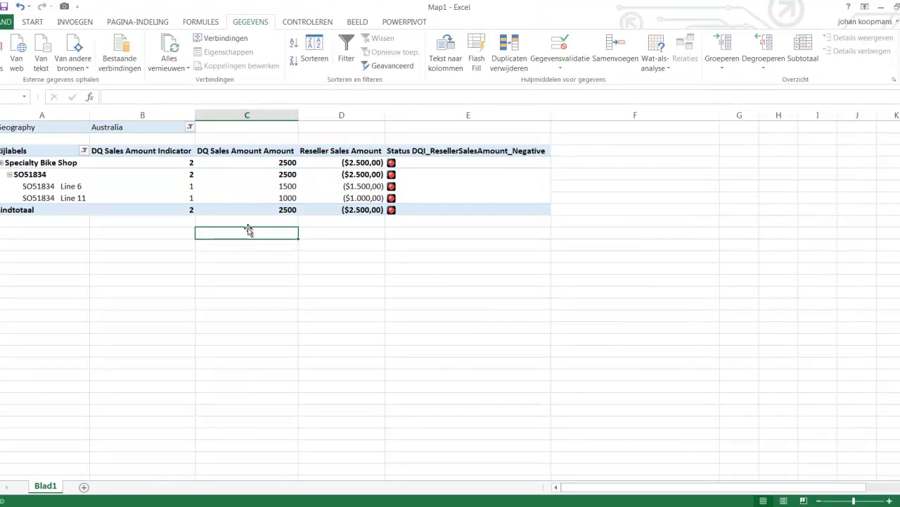
# Switch to the Adventure Works project in Visual Studio and collapse its Data Source Views folder.
pyautogui.click(323, 506)
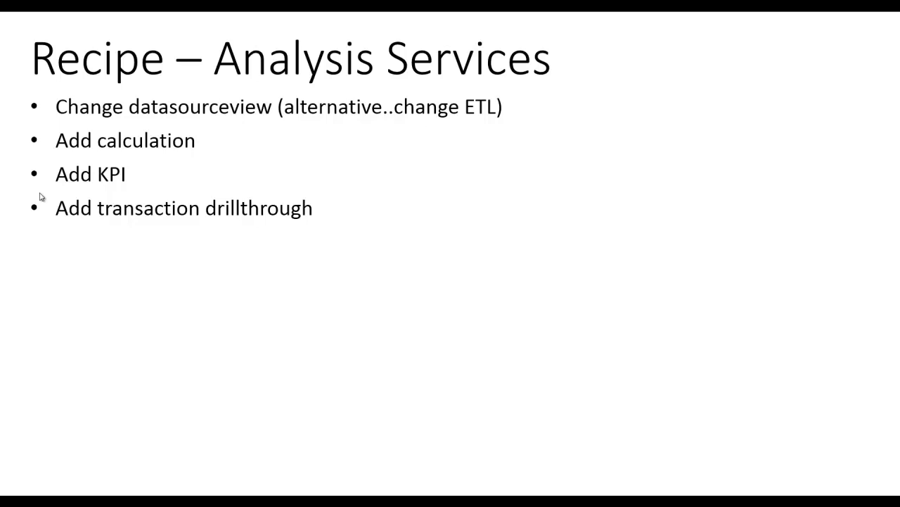
pyautogui.hotkey('alt', 'Tab')
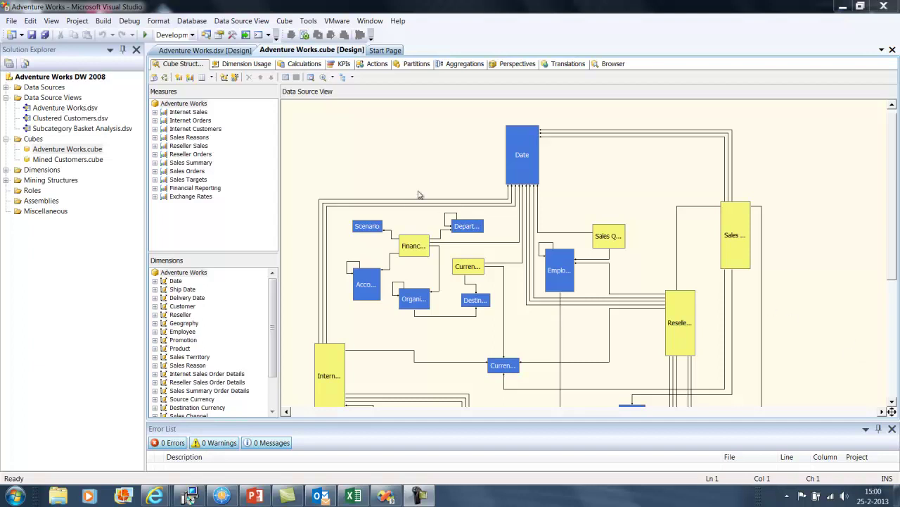
pyautogui.click(6, 98)
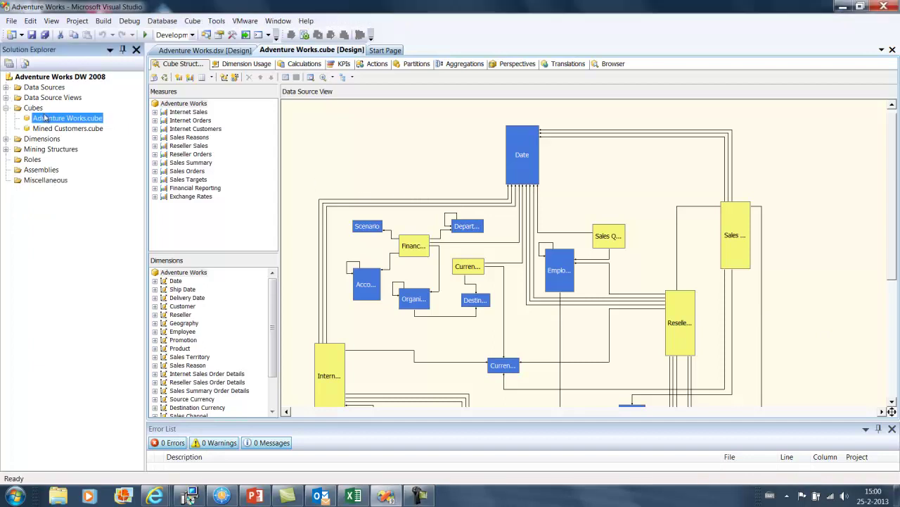
pyautogui.click(69, 121)
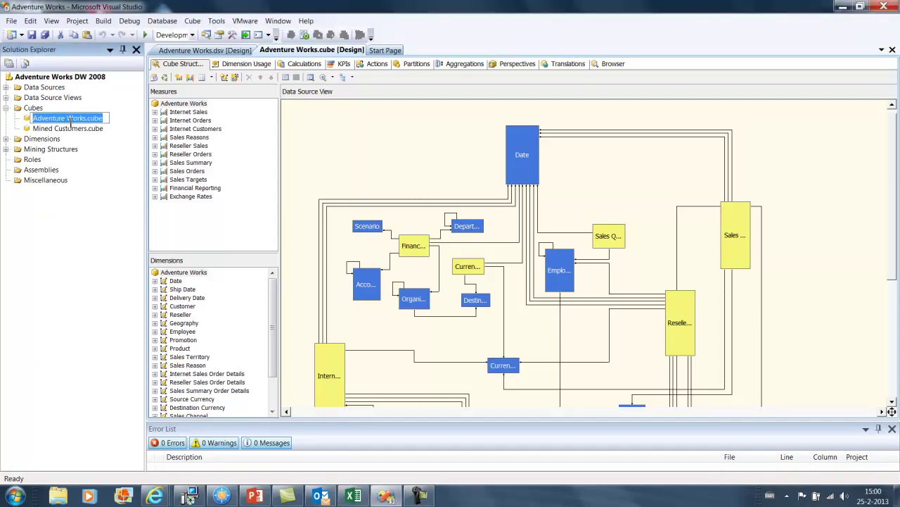
pyautogui.click(117, 141)
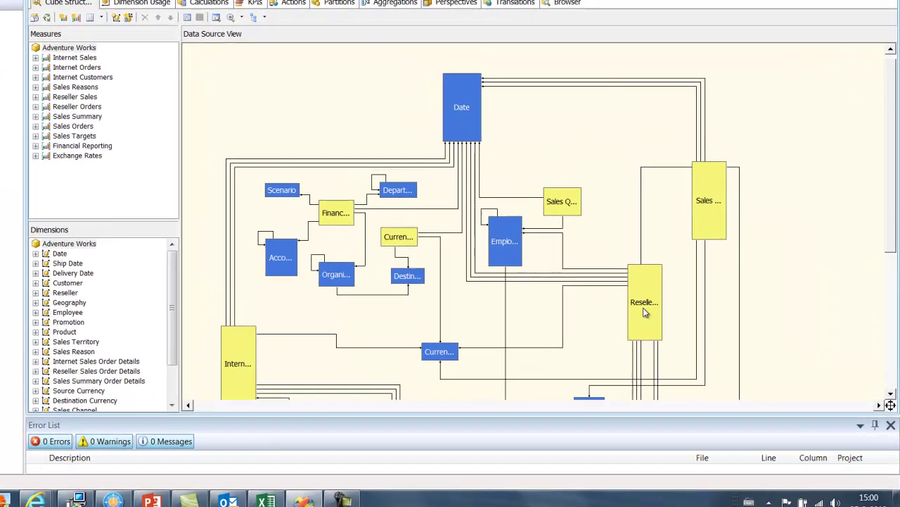
# Open the data source view for editing from the cube's Reseller Sales Facts table and show that table's calculated columns.
pyautogui.rightClick(643, 307)
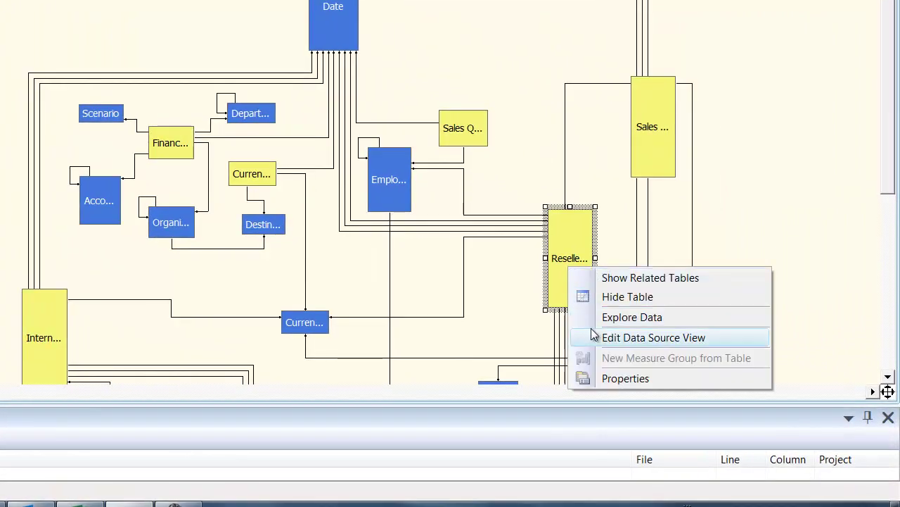
pyautogui.click(595, 337)
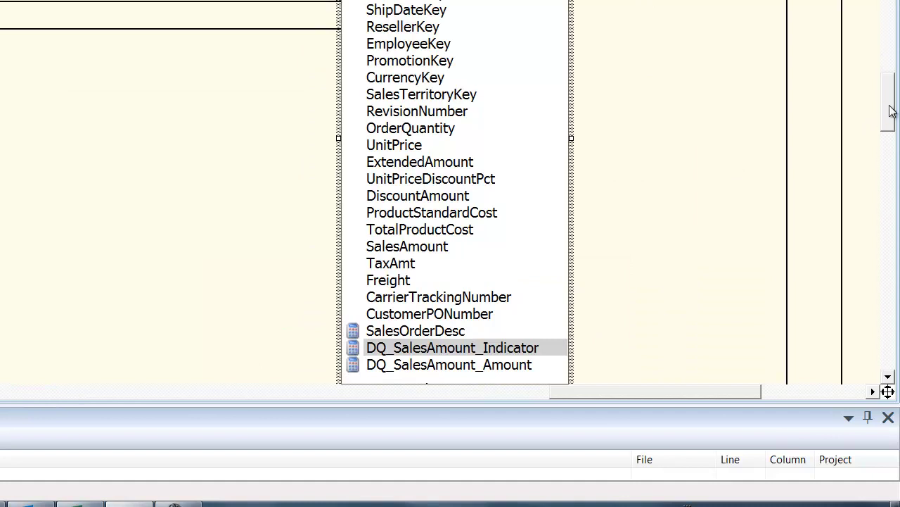
pyautogui.scroll(2, 795, 167)
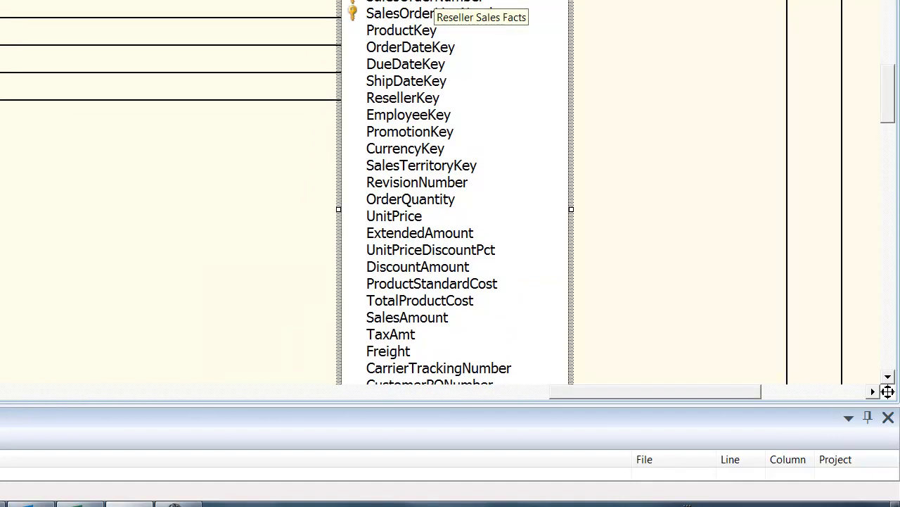
pyautogui.scroll(-5, 495, 248)
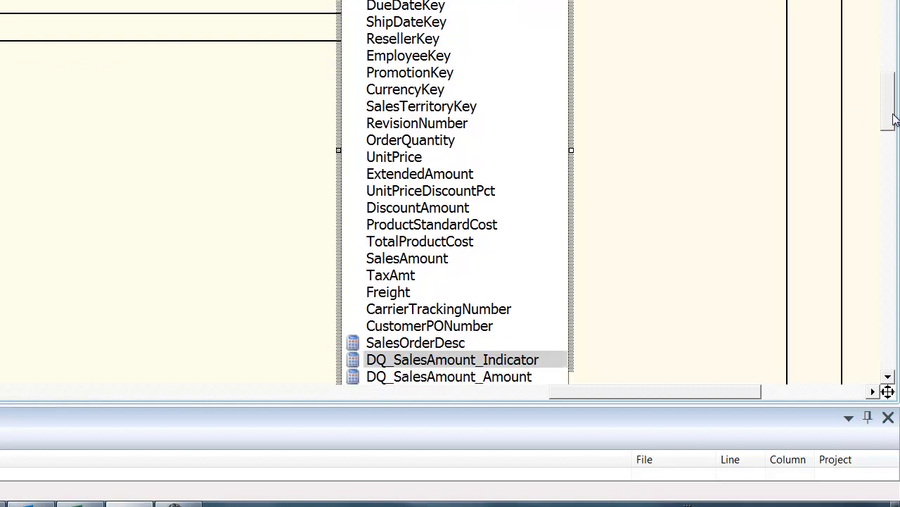
# Open the DQ_SalesAmount_Indicator named calculation of the Reseller Sales Facts table for editing.
pyautogui.click(492, 252)
pyautogui.click(491, 242)
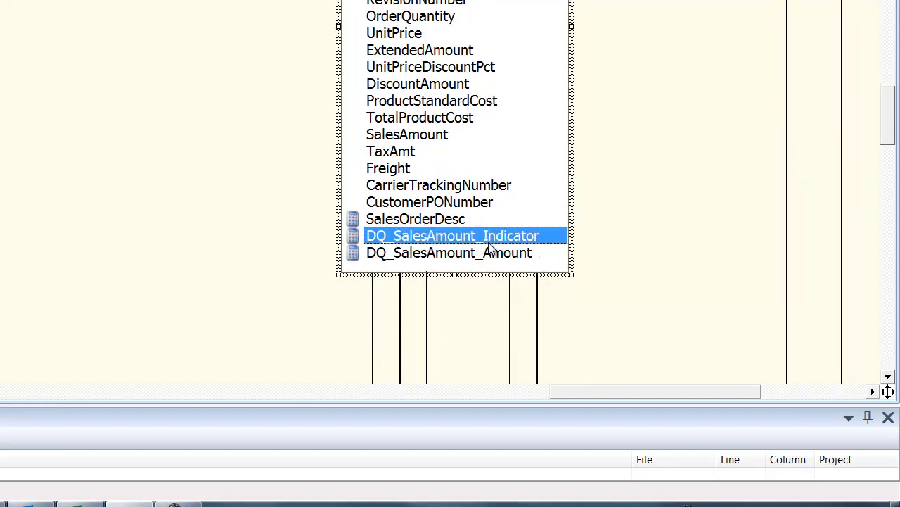
pyautogui.rightClick(490, 243)
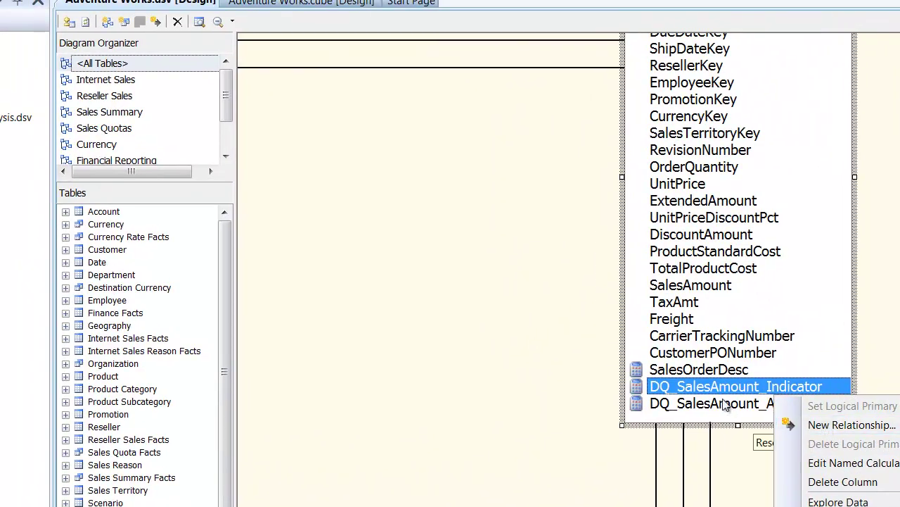
pyautogui.click(845, 462)
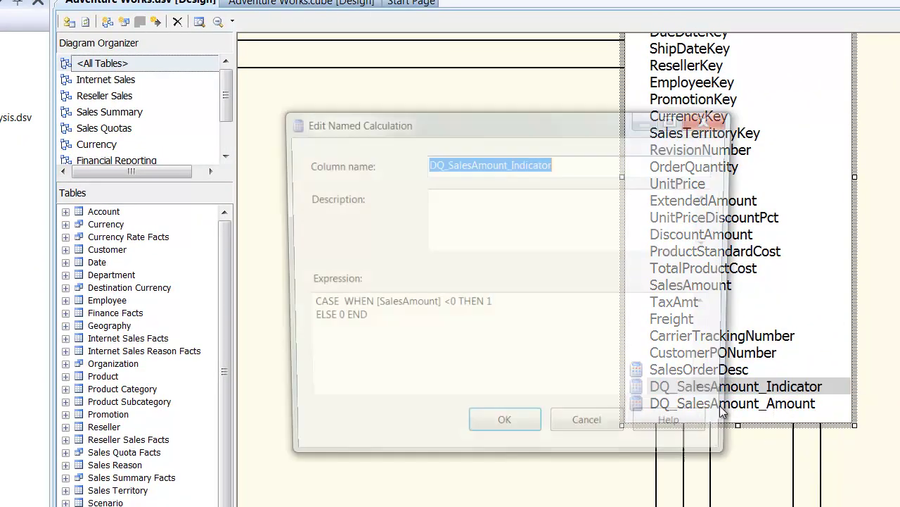
# Examine the CASE expressions of the DQ_SalesAmount_Indicator and DQ_SalesAmount_Amount named calculations, closing both without changes.
pyautogui.click(516, 318)
pyautogui.moveTo(491, 127); pyautogui.dragTo(372, 58)
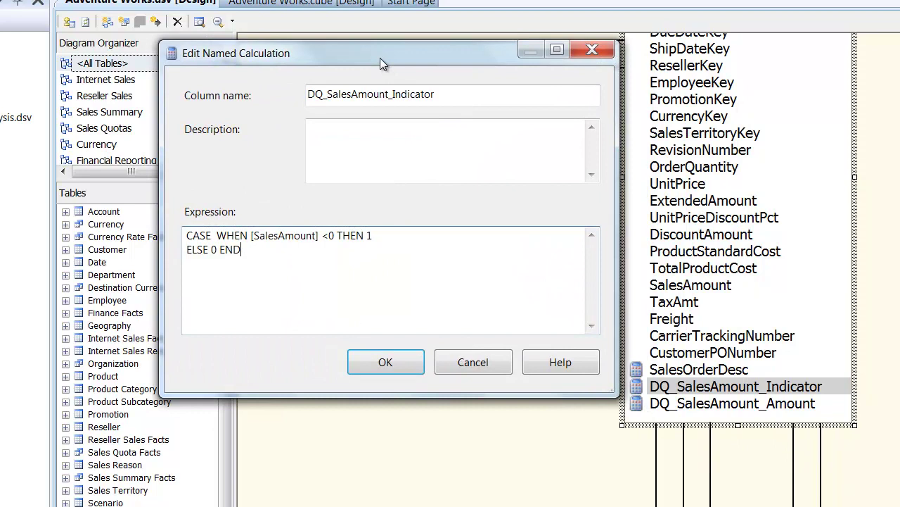
pyautogui.click(340, 235)
pyautogui.hotkey('shift', 'End')
pyautogui.moveTo(392, 242); pyautogui.dragTo(368, 236)
pyautogui.click(216, 250)
pyautogui.click(507, 361)
pyautogui.doubleClick(649, 403)
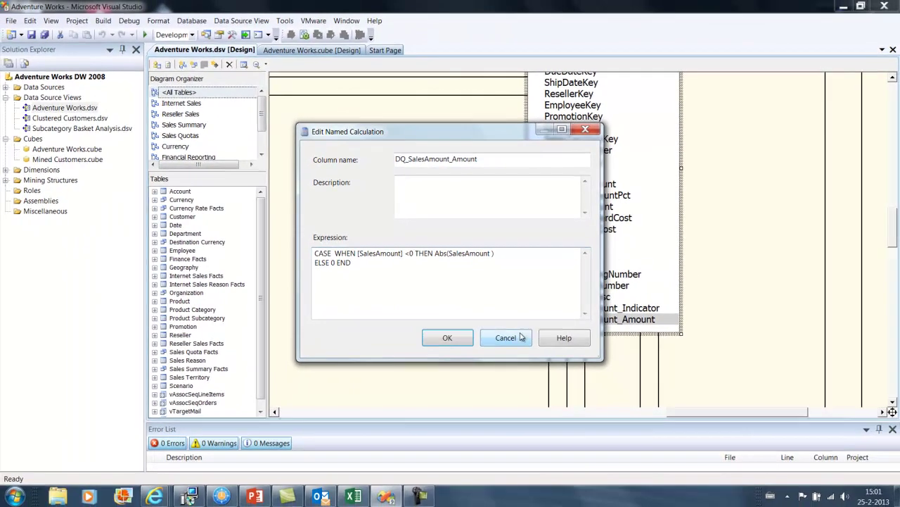
pyautogui.click(592, 431)
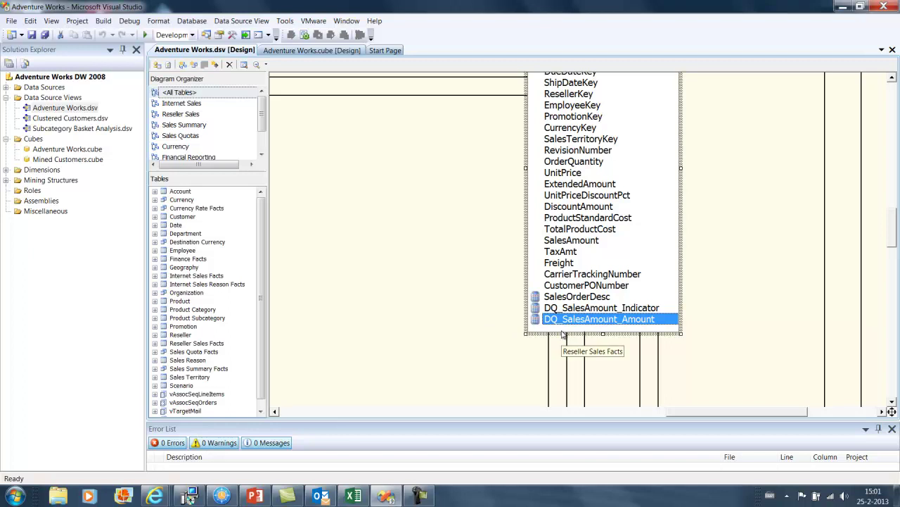
# Switch to the Adventure Works cube's structure and expand the Reseller Sales measure group to view its measures.
pyautogui.click(306, 51)
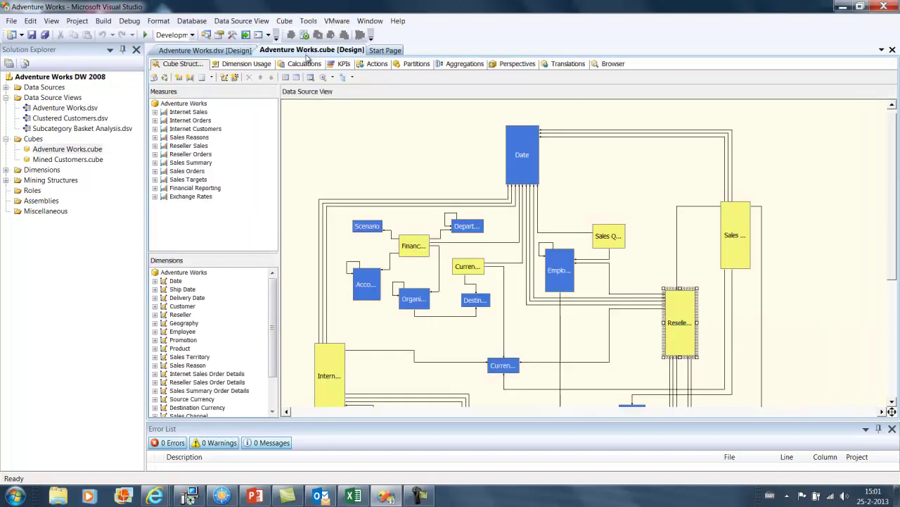
pyautogui.click(155, 147)
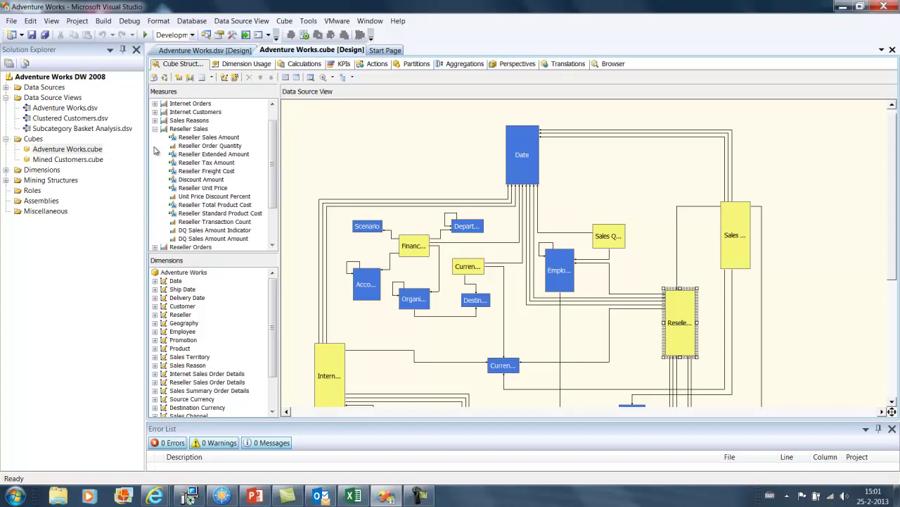
pyautogui.moveTo(272, 172); pyautogui.dragTo(272, 183)
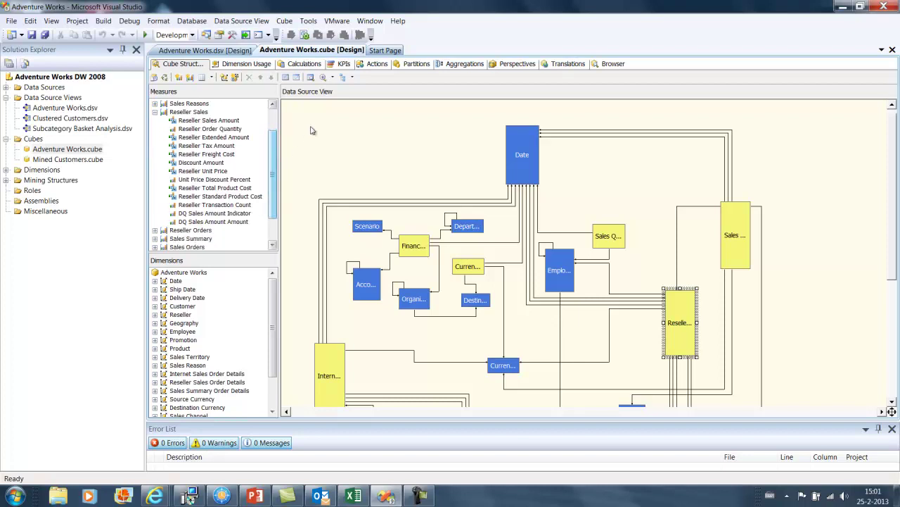
# Show the cube's data source view as a tree and locate DQ_SalesAmount_Indicator under the Reseller Sales Facts table.
pyautogui.click(342, 79)
pyautogui.click(333, 258)
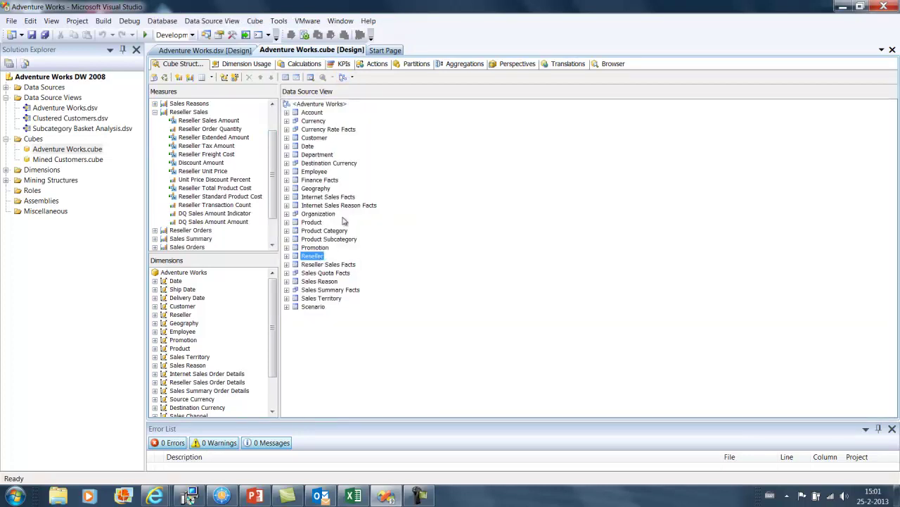
pyautogui.click(287, 265)
pyautogui.click(323, 290)
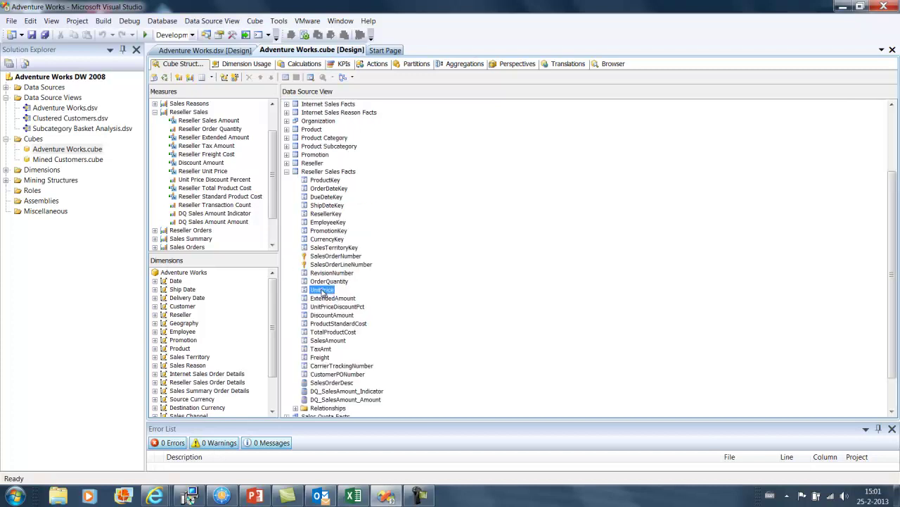
pyautogui.click(339, 390)
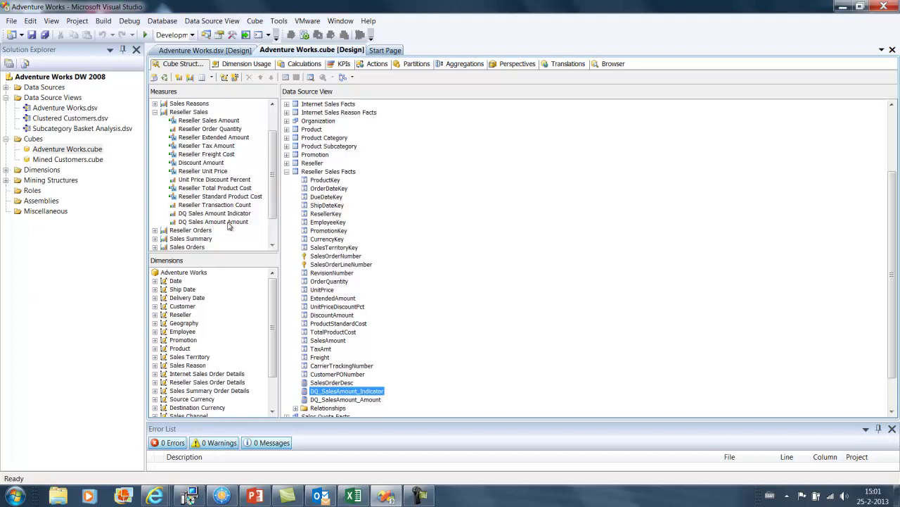
# Locate the DQ Sales Amount Indicator and DQ Sales Amount Amount measures in the Reseller Sales measure group.
pyautogui.moveTo(274, 186); pyautogui.dragTo(215, 201)
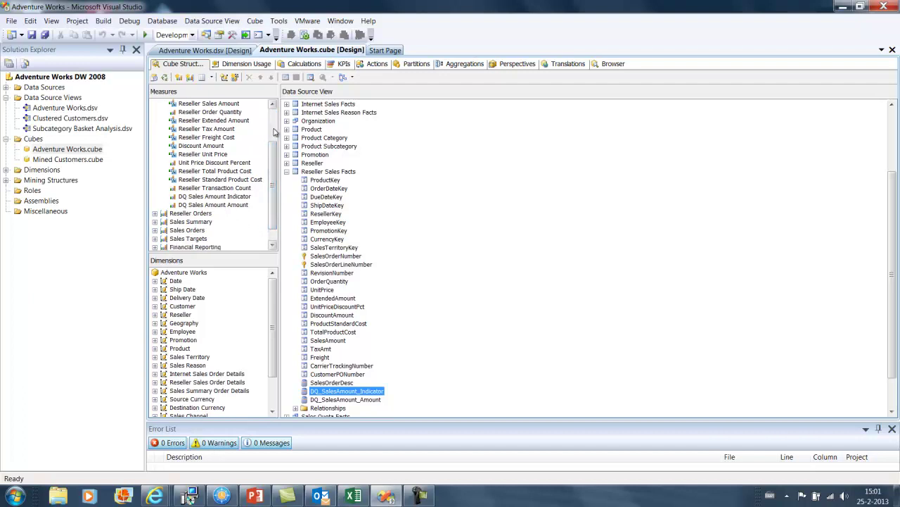
pyautogui.moveTo(270, 165)
pyautogui.mouseDown()
pyautogui.moveTo(270, 137)
pyautogui.moveTo(267, 161)
pyautogui.mouseUp()
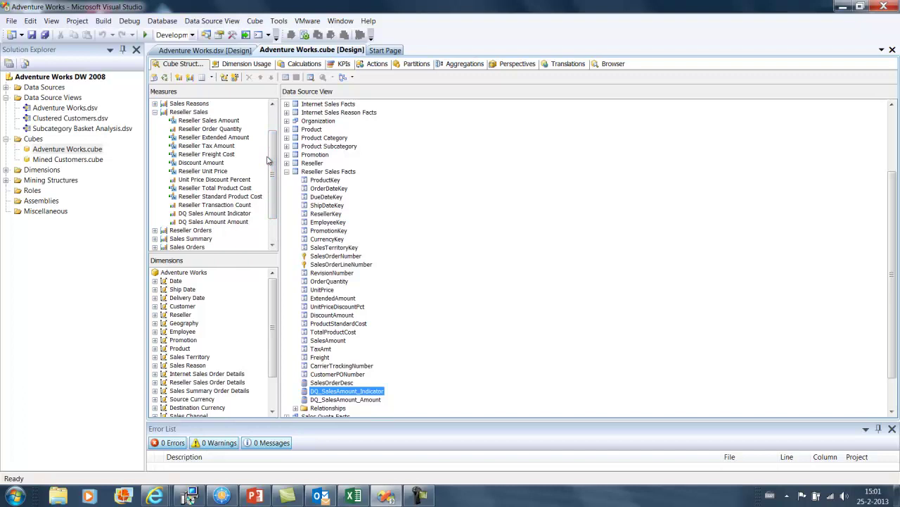
pyautogui.click(229, 213)
pyautogui.click(228, 221)
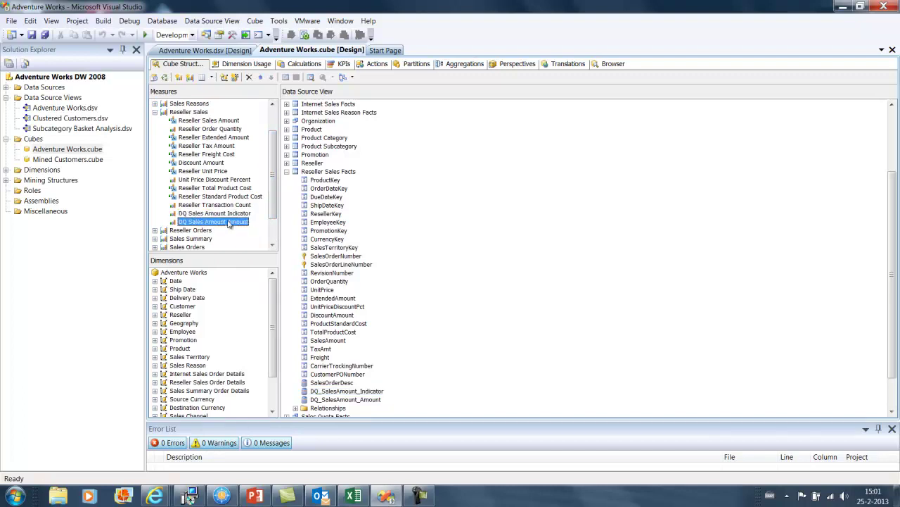
# Open the cube's DQI_ResellerSalesAmount_Negative KPI and examine its name, value expression and goal expression.
pyautogui.click(342, 64)
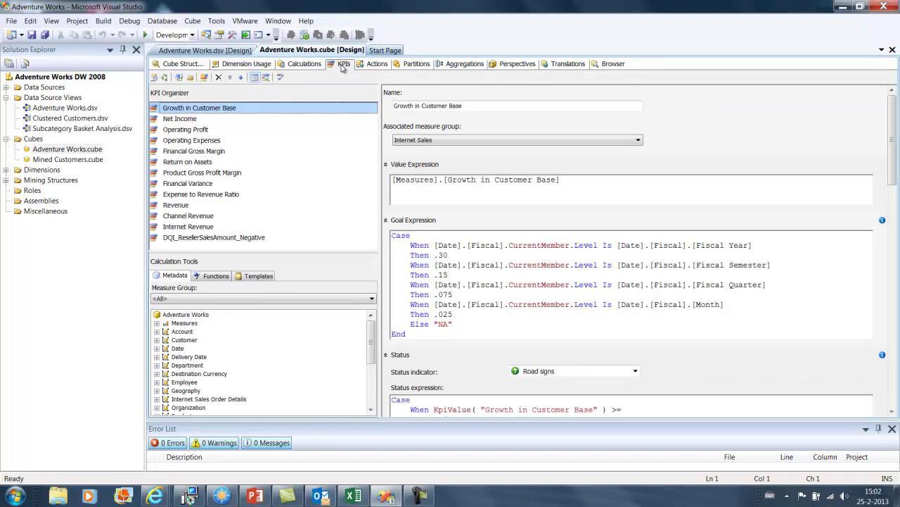
pyautogui.click(246, 240)
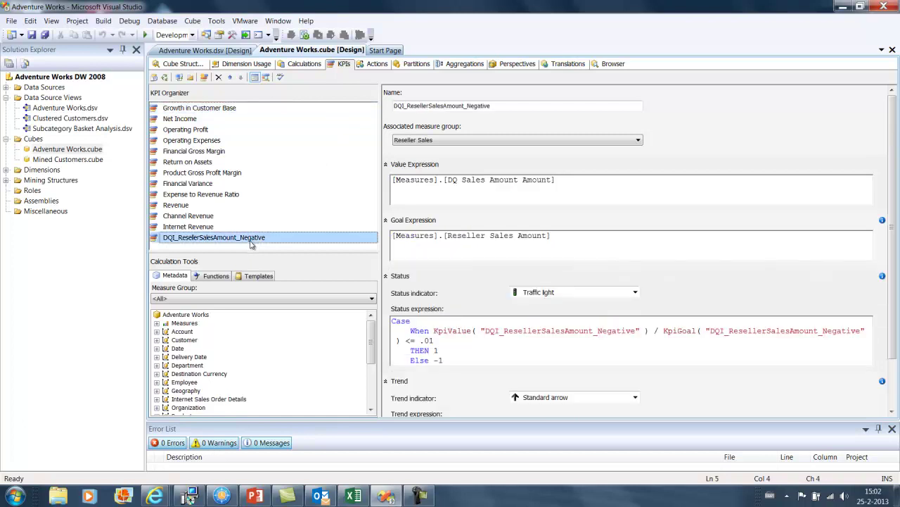
pyautogui.click(488, 106)
pyautogui.moveTo(489, 107); pyautogui.dragTo(380, 107)
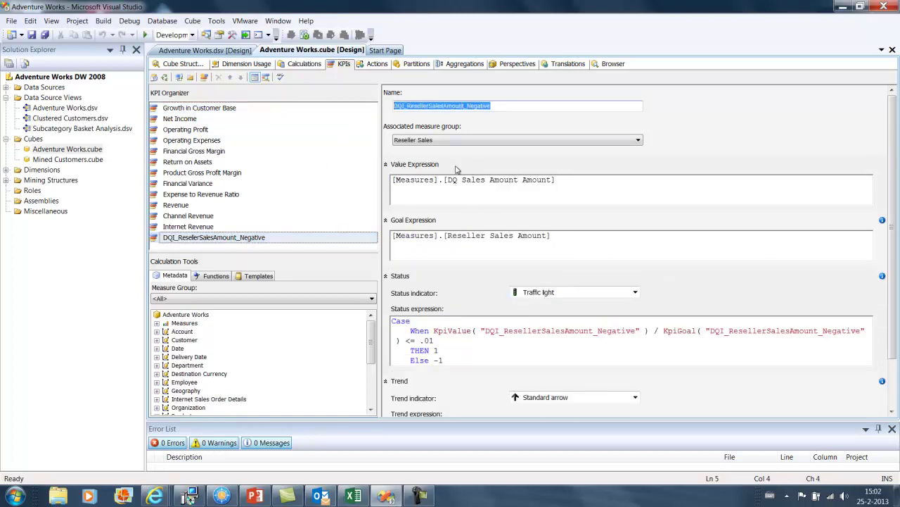
pyautogui.click(418, 183)
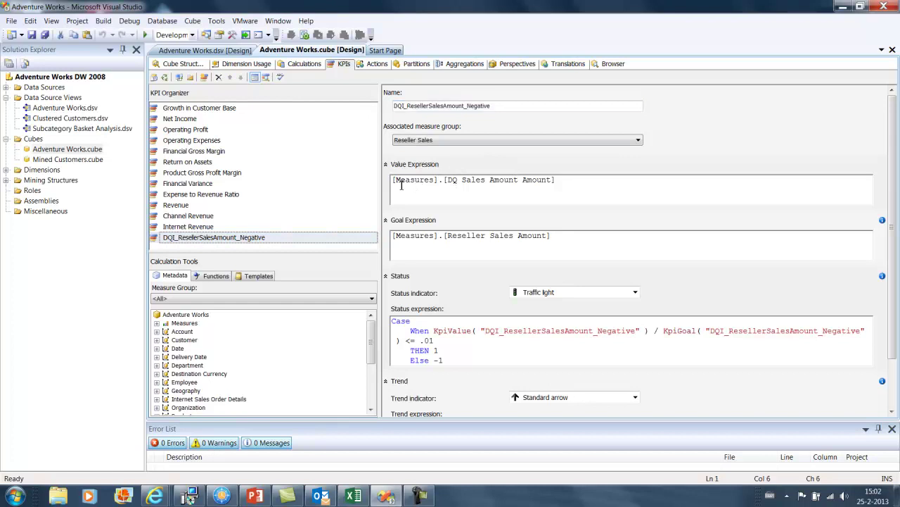
pyautogui.moveTo(393, 185); pyautogui.dragTo(567, 180)
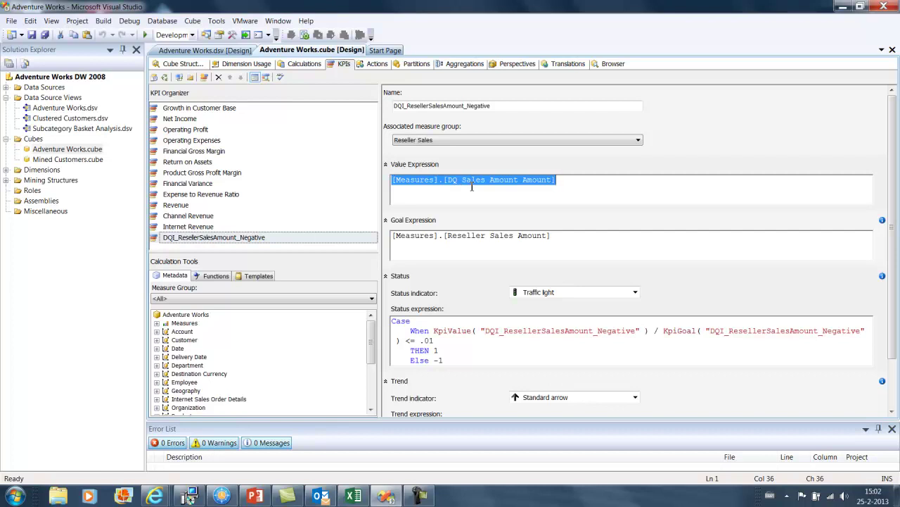
pyautogui.moveTo(558, 249); pyautogui.dragTo(375, 253)
pyautogui.click(427, 252)
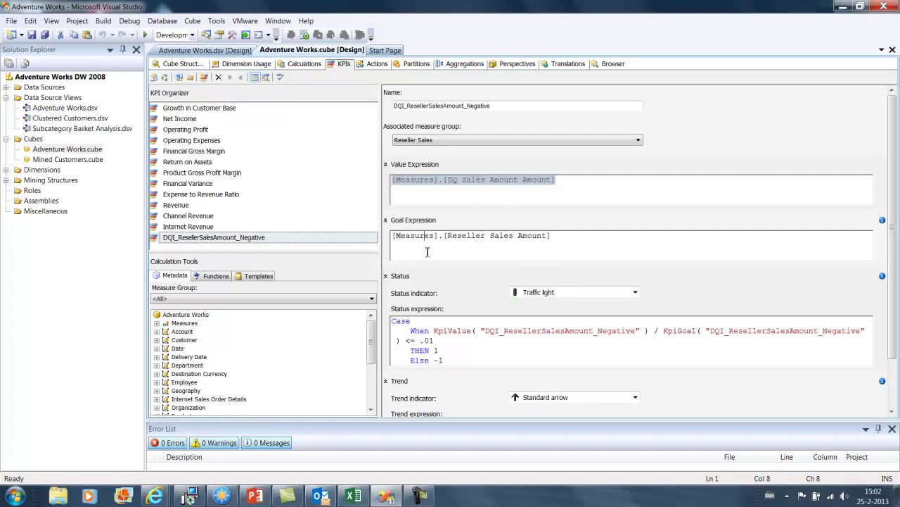
# Review the status indicator choices of the DQI_ResellerSalesAmount_Negative KPI, keeping Traffic light selected.
pyautogui.scroll(-1, 427, 252)
pyautogui.click(577, 253)
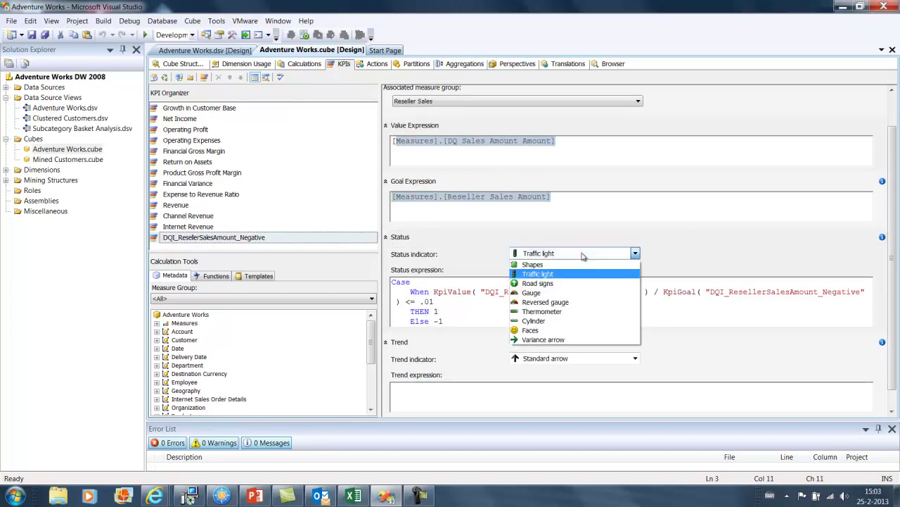
pyautogui.press('Escape')
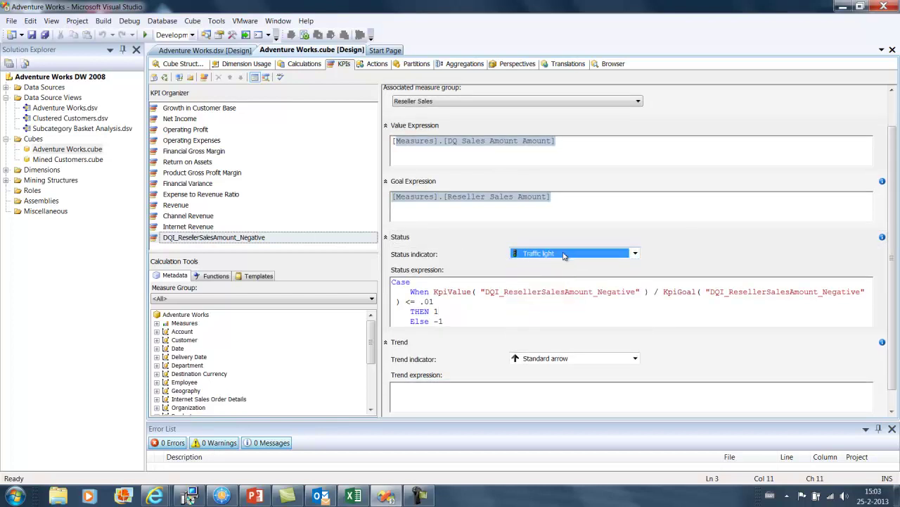
pyautogui.click(563, 254)
pyautogui.click(541, 273)
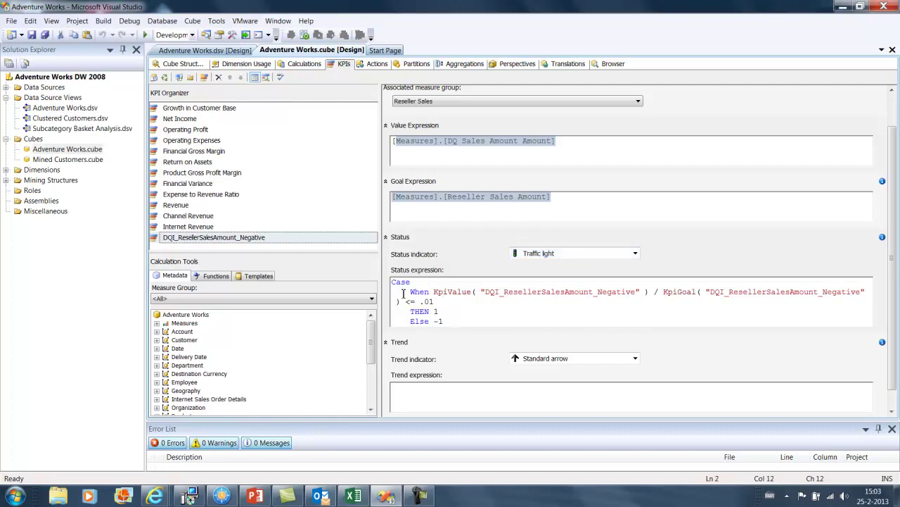
# Examine the KPI's status expression, including its .01 threshold and the 1 and -1 outcomes.
pyautogui.moveTo(405, 292); pyautogui.dragTo(442, 304)
pyautogui.click(442, 304)
pyautogui.click(428, 301)
pyautogui.click(445, 312)
pyautogui.click(447, 321)
pyautogui.scroll(-1, 449, 321)
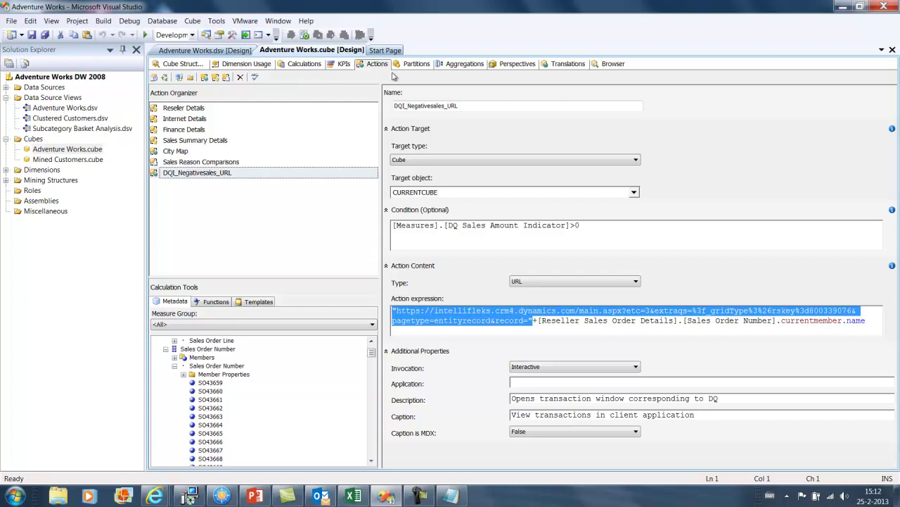
# Review the condition and available content types of the DQI_Negativesales_URL action, keeping URL as its type.
pyautogui.click(621, 236)
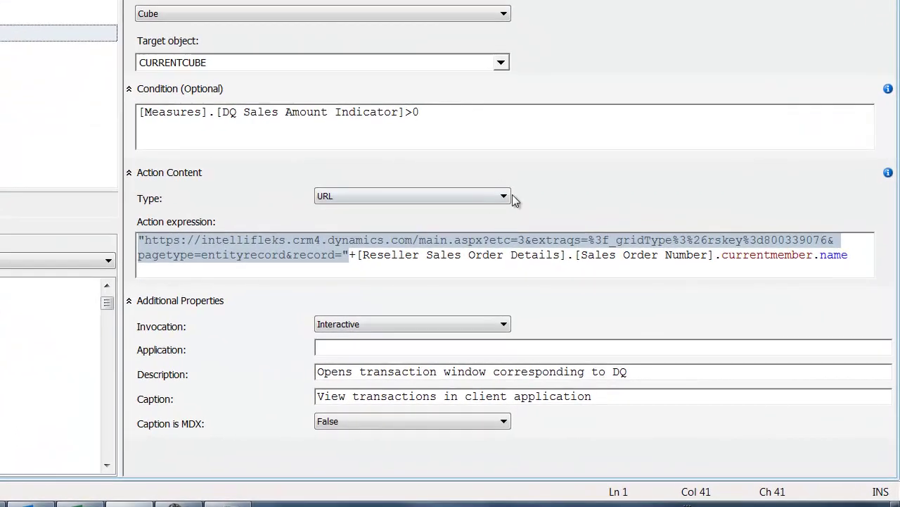
pyautogui.click(508, 196)
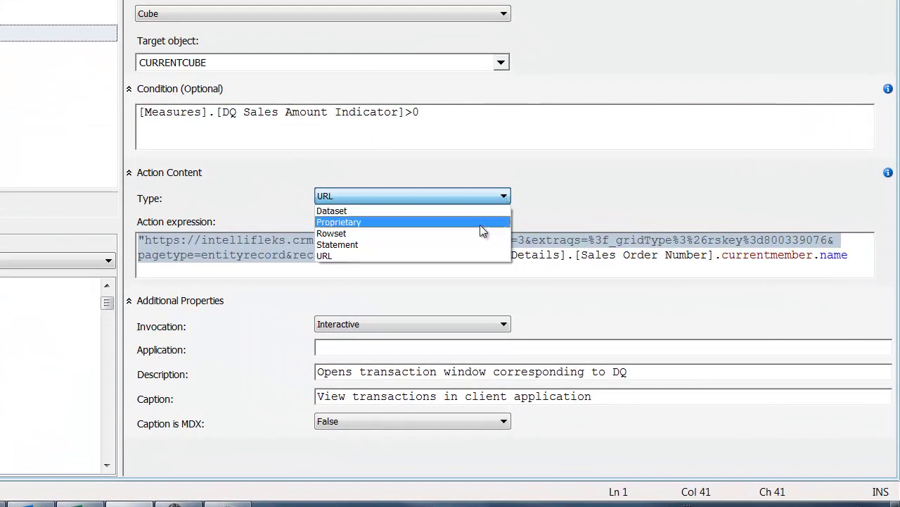
pyautogui.click(475, 256)
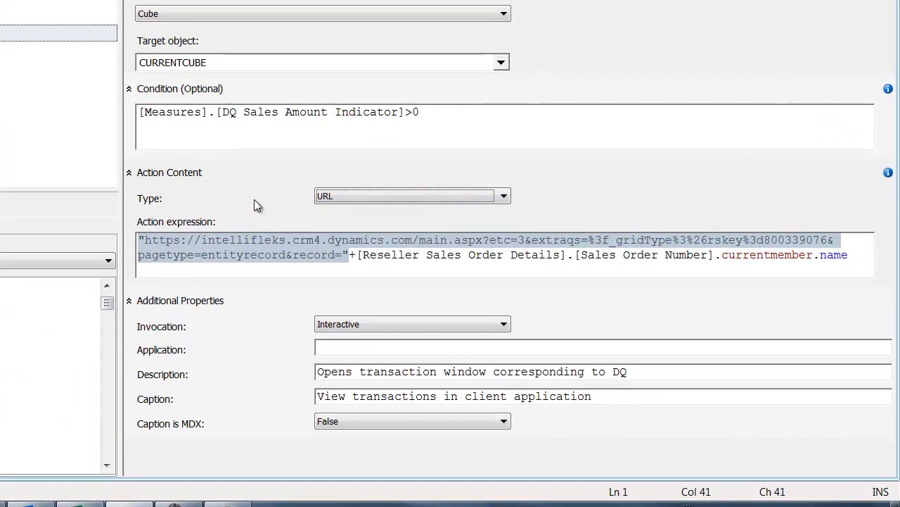
# Examine the action's URL expression, its appended Sales Order Number member name, and its caption.
pyautogui.click(309, 256)
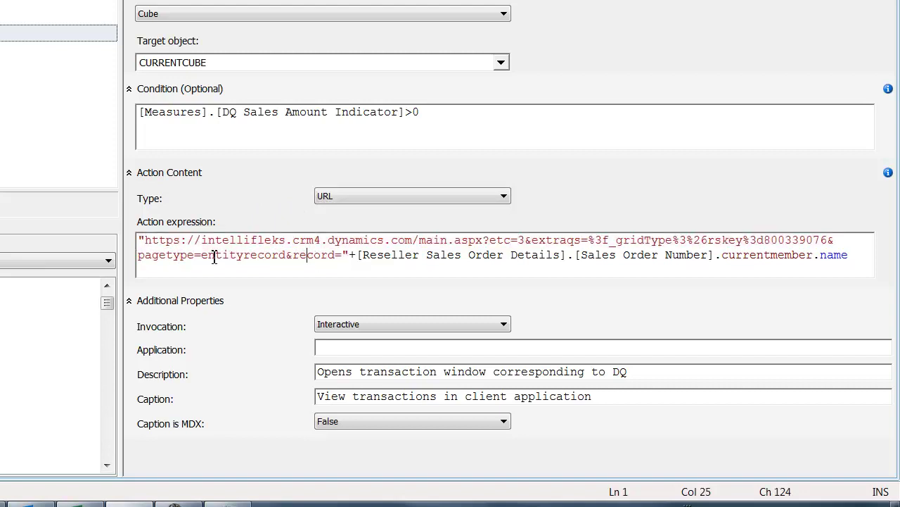
pyautogui.moveTo(355, 255); pyautogui.dragTo(849, 265)
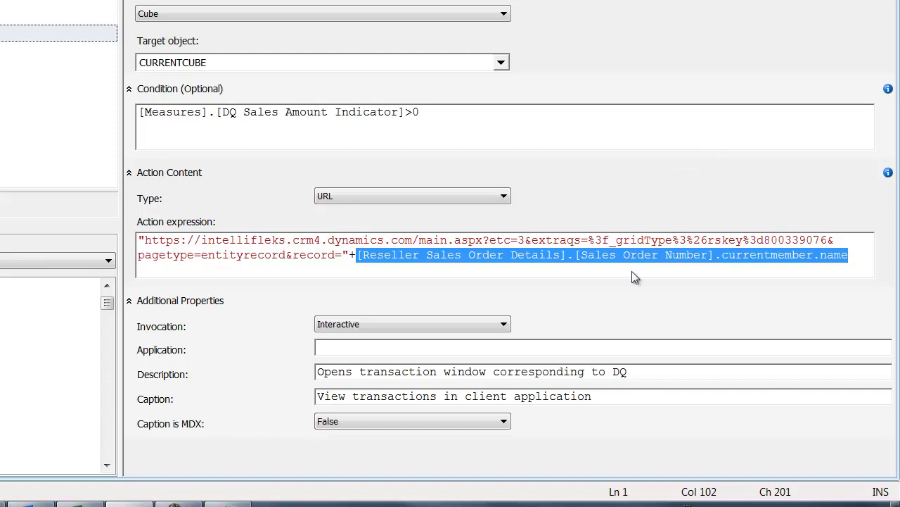
pyautogui.click(643, 397)
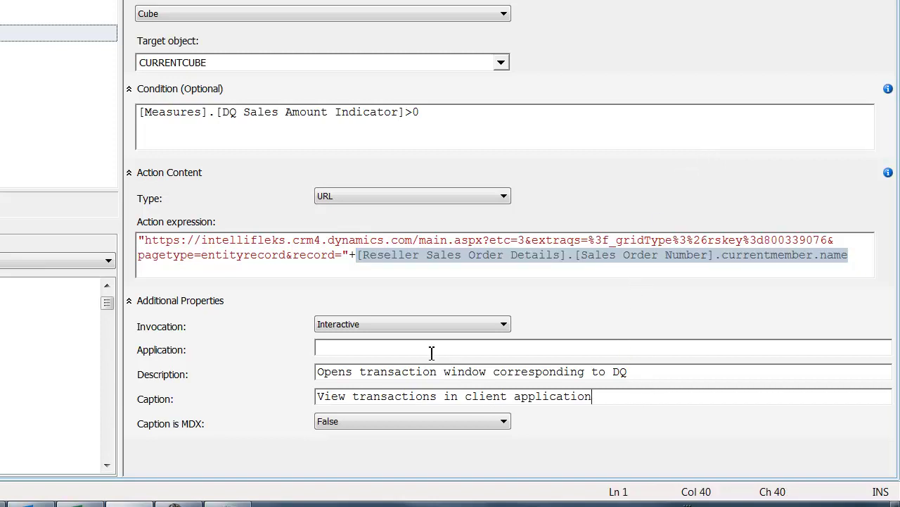
pyautogui.moveTo(594, 397); pyautogui.dragTo(315, 398)
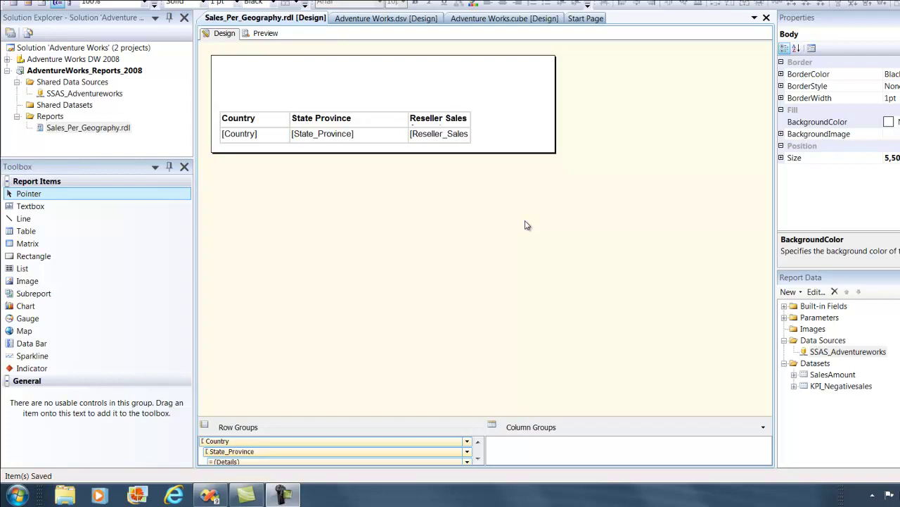
# Review the SalesAmount and KPI_Negativesales datasets and the State_Province and Reseller Sales fields in the Sales_Per_Geography report table.
pyautogui.click(820, 376)
pyautogui.click(821, 387)
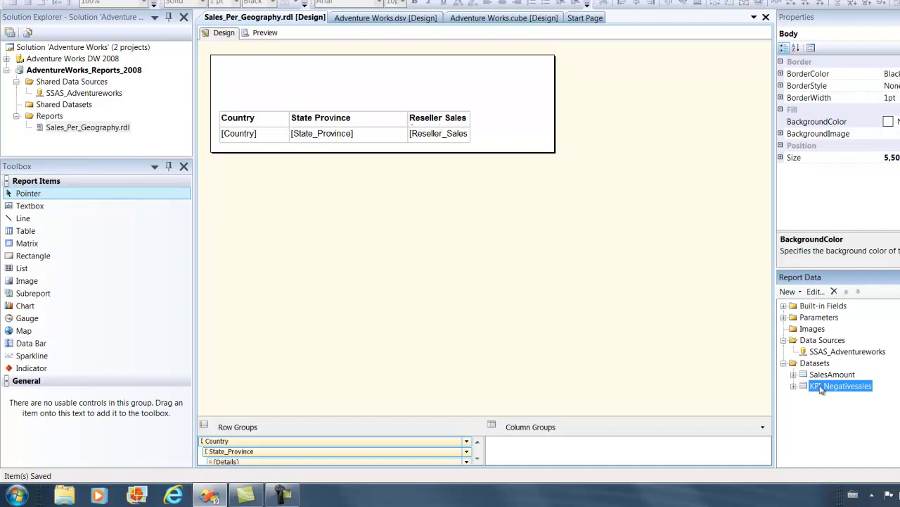
pyautogui.click(820, 376)
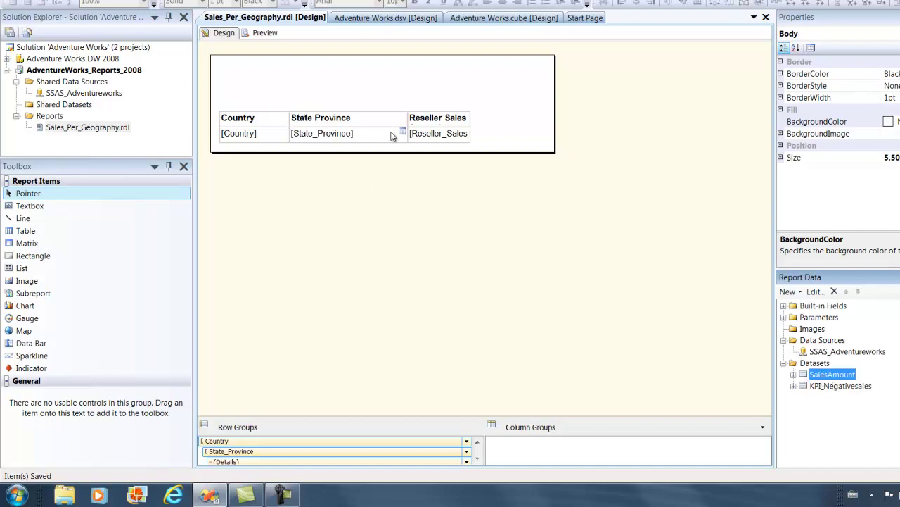
pyautogui.doubleClick(341, 134)
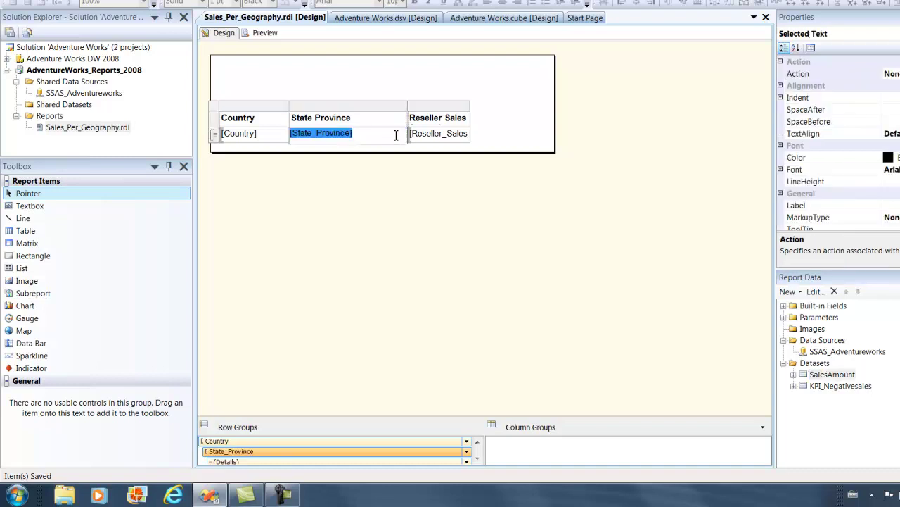
pyautogui.doubleClick(439, 134)
# Preview the Sales_Per_Geography report, dismiss the error list, and return to the report design.
pyautogui.click(260, 35)
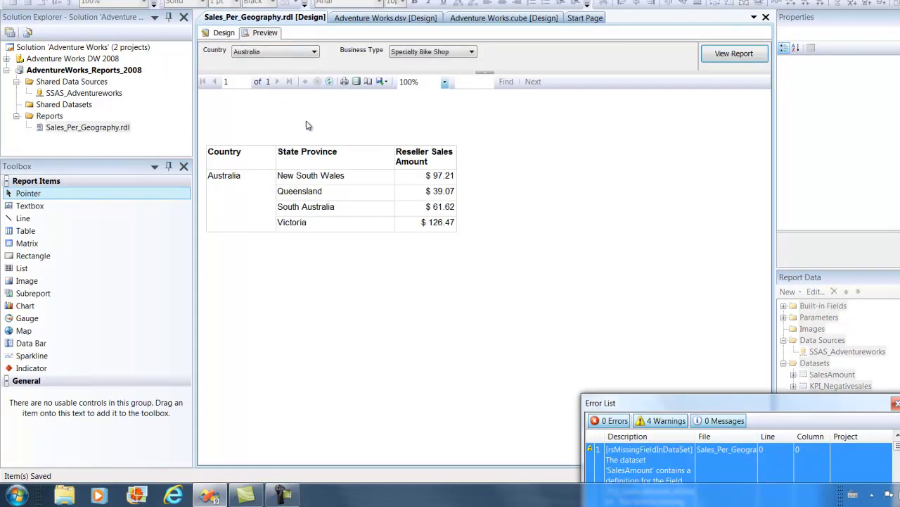
pyautogui.click(894, 405)
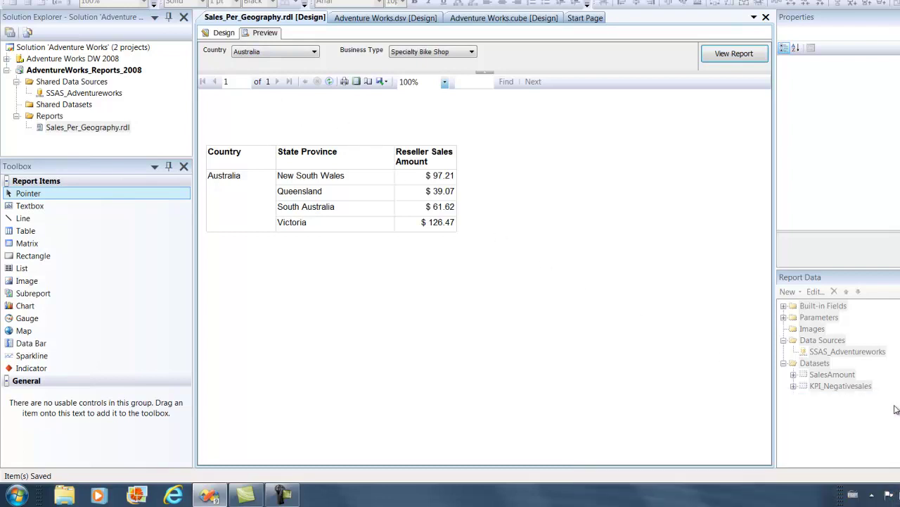
pyautogui.click(224, 35)
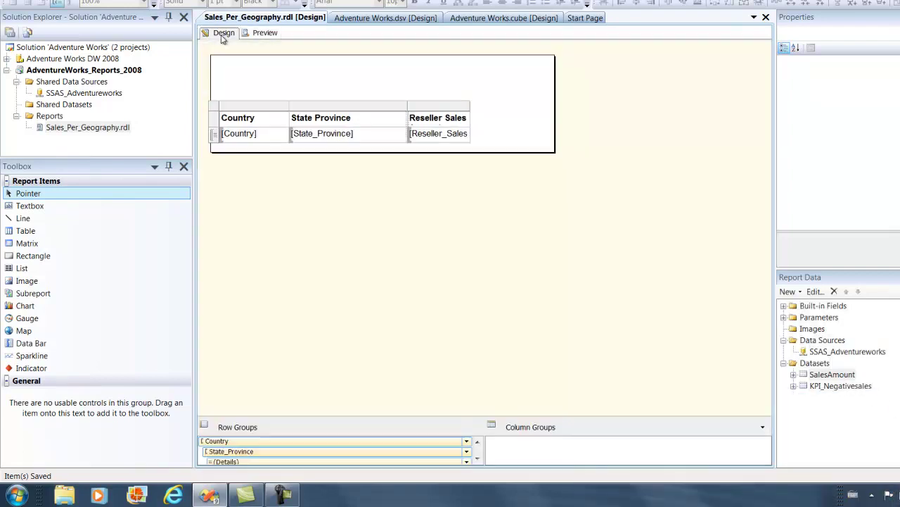
# Open the KPI_Negativesales dataset's query design and widen the Reseller Sales Amount column to show its full heading.
pyautogui.click(848, 390)
pyautogui.doubleClick(844, 386)
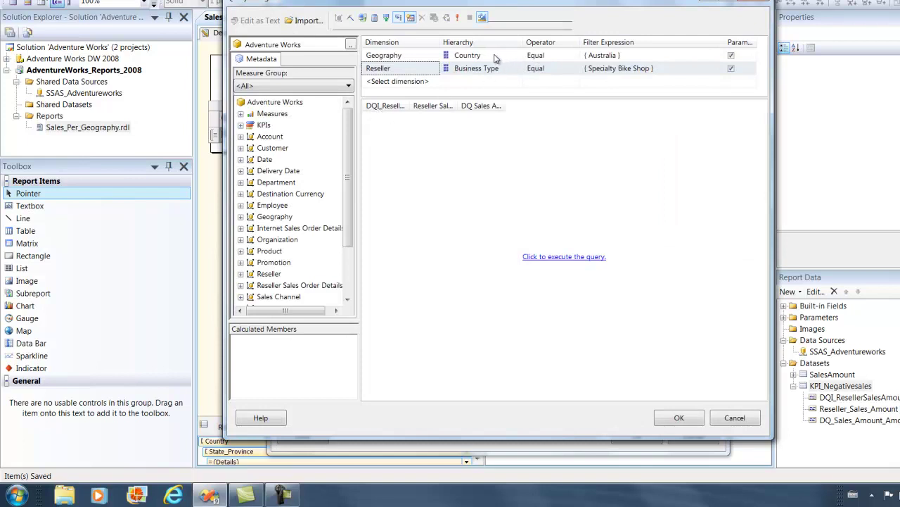
pyautogui.doubleClick(458, 106)
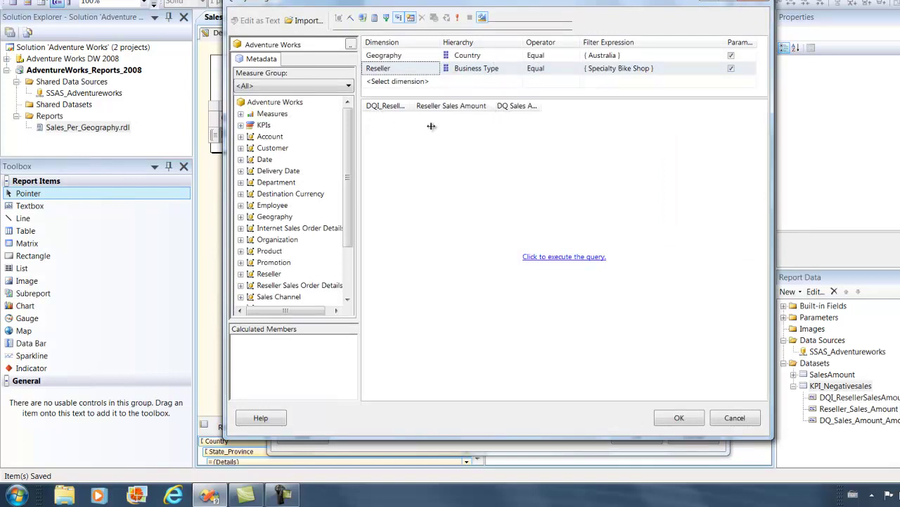
# Review the Value, Goal and Status entries of the DQI_ResellerSalesAmount KPI in the cube metadata, and accept the query and dataset dialogs.
pyautogui.click(241, 126)
pyautogui.click(251, 274)
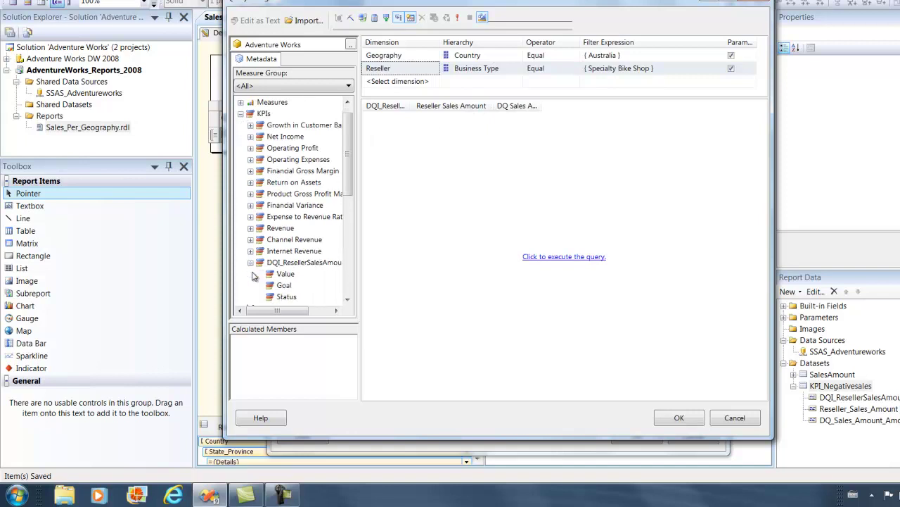
pyautogui.click(283, 296)
pyautogui.moveTo(347, 176); pyautogui.dragTo(347, 196)
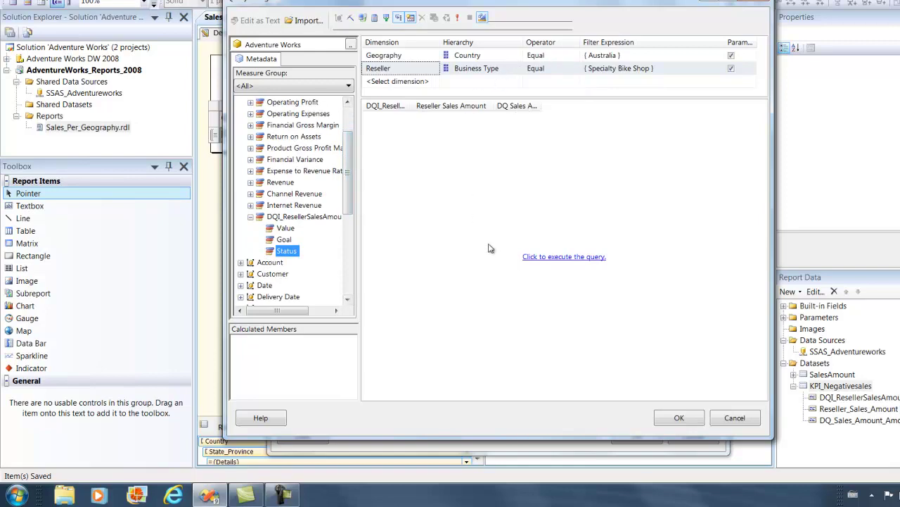
pyautogui.click(679, 417)
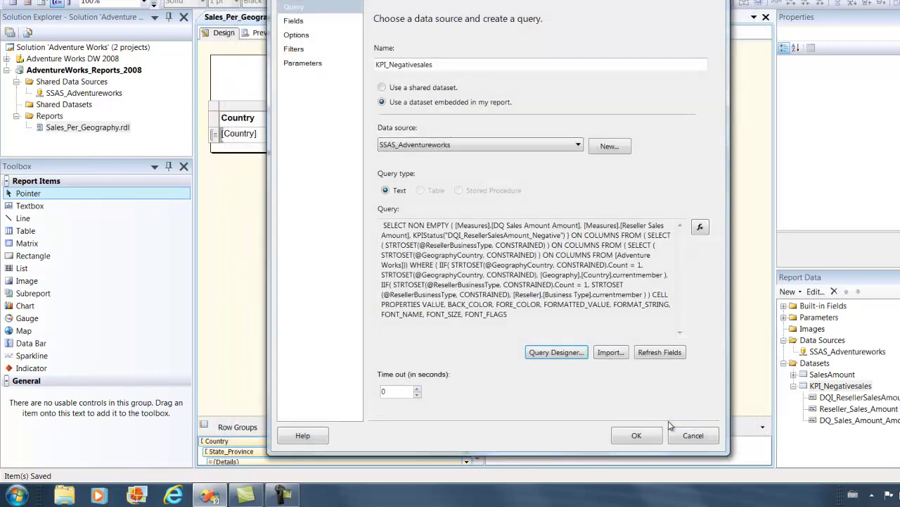
pyautogui.click(637, 435)
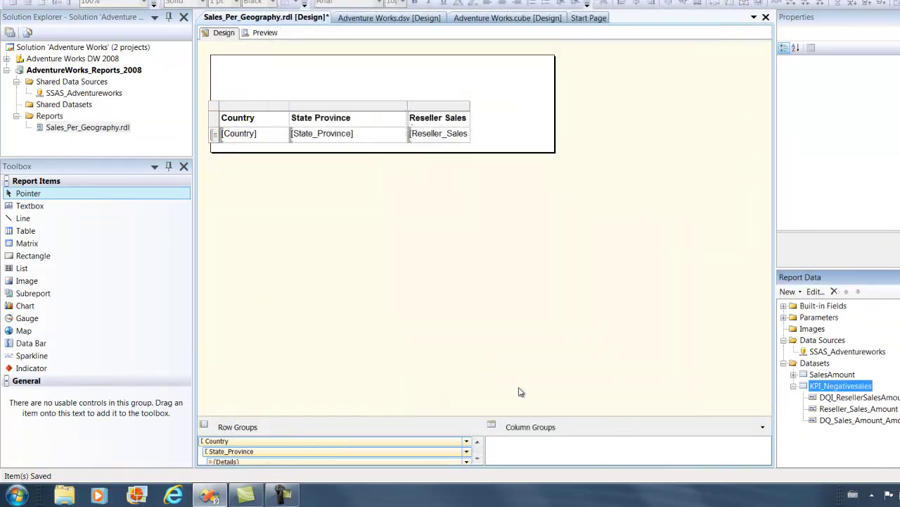
# Insert a new three-column table above the Country table and align it with that table's starting edge.
pyautogui.moveTo(60, 233); pyautogui.dragTo(249, 67)
pyautogui.press('Left')
pyautogui.press('Left')
pyautogui.press('Left')
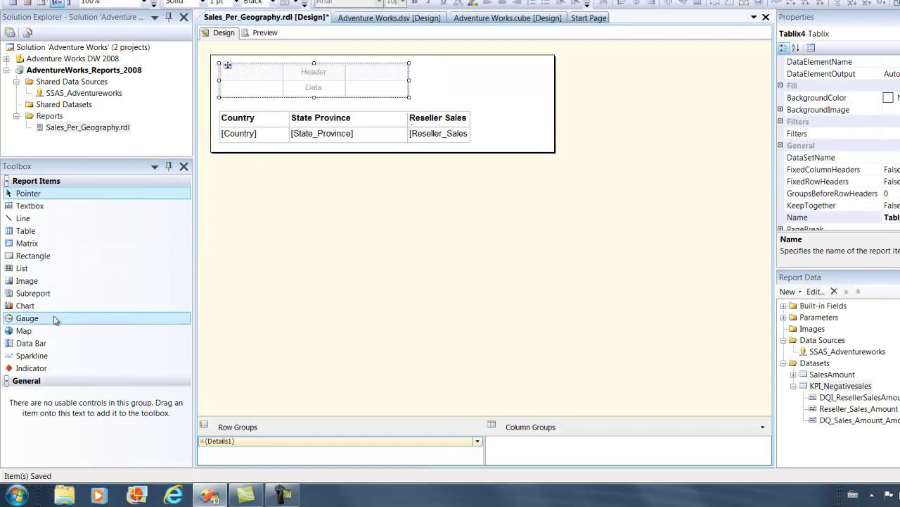
# Insert a half-circle radial gauge in the new table's first data cell and add a framed red-yellow-green traffic light indicator beside it.
pyautogui.moveTo(54, 317); pyautogui.dragTo(259, 91)
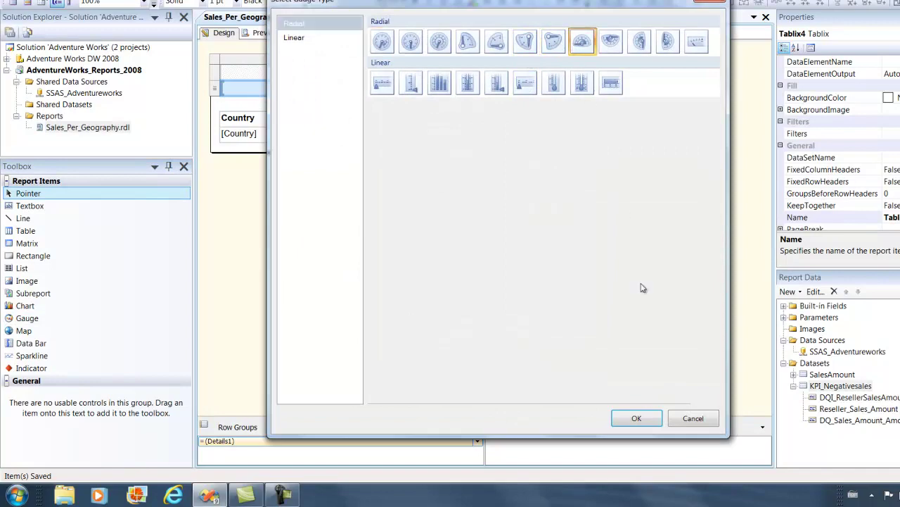
pyautogui.click(637, 418)
pyautogui.rightClick(252, 90)
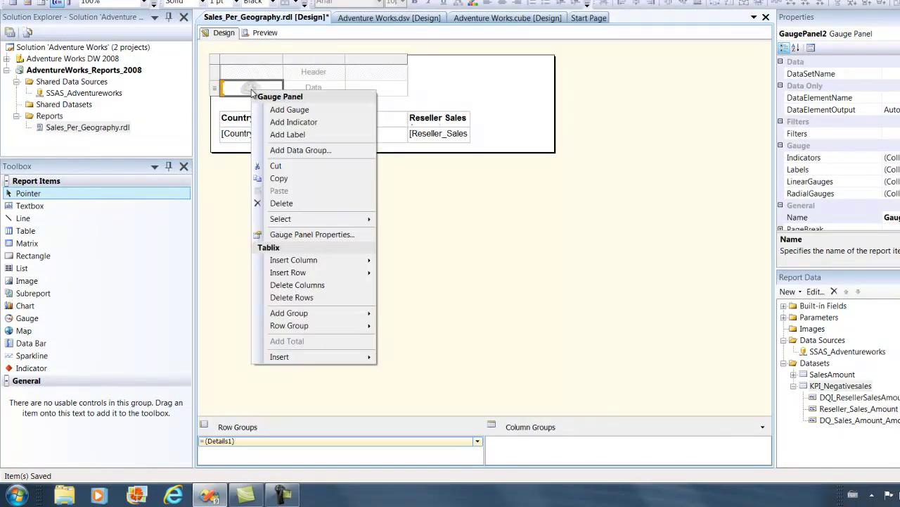
pyautogui.click(289, 122)
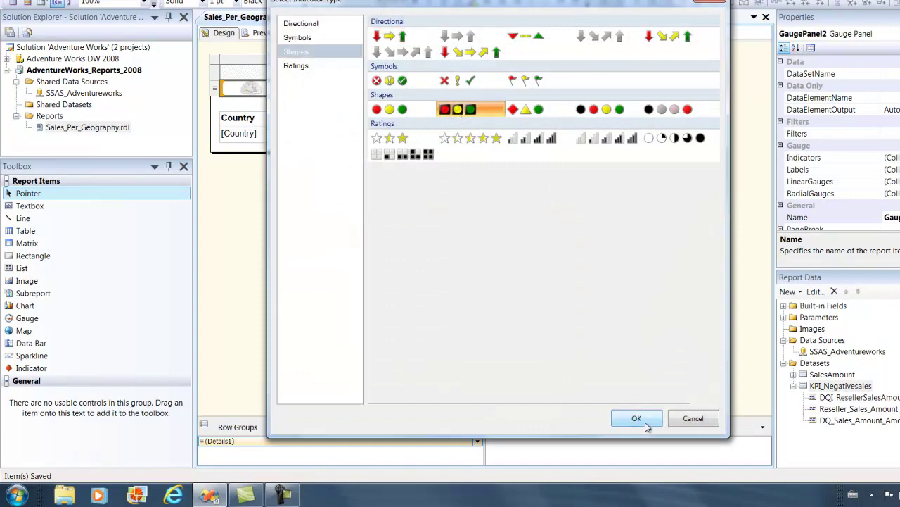
pyautogui.click(637, 419)
# Set the new table's dataset to KPI_Negativesales in its Tablix properties.
pyautogui.click(216, 66)
pyautogui.rightClick(216, 64)
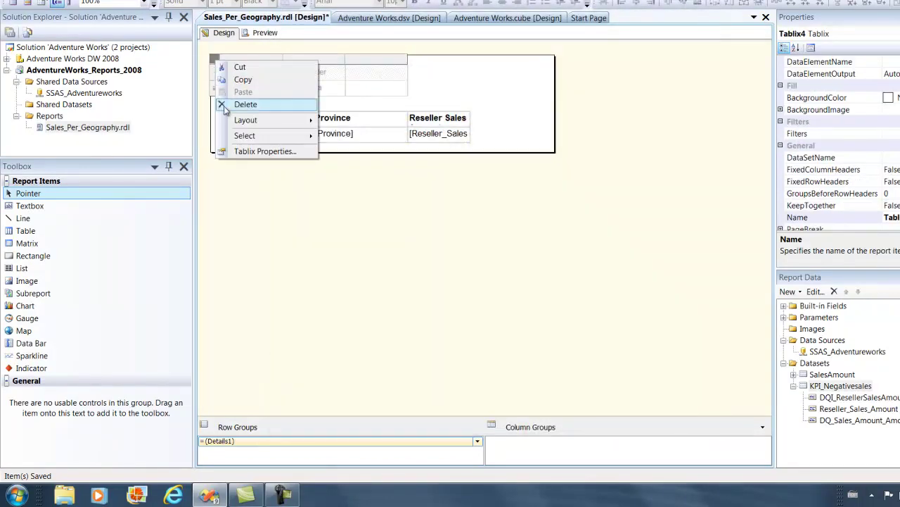
pyautogui.click(239, 151)
pyautogui.click(702, 160)
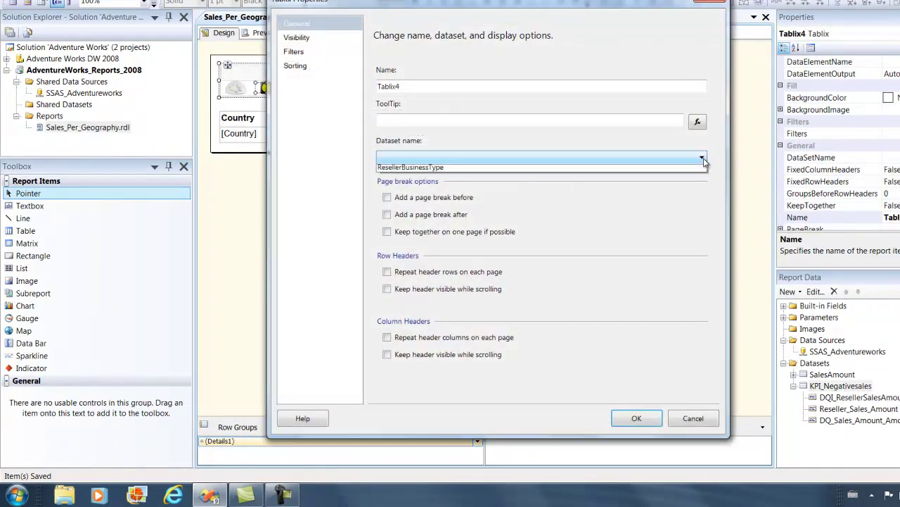
pyautogui.click(684, 181)
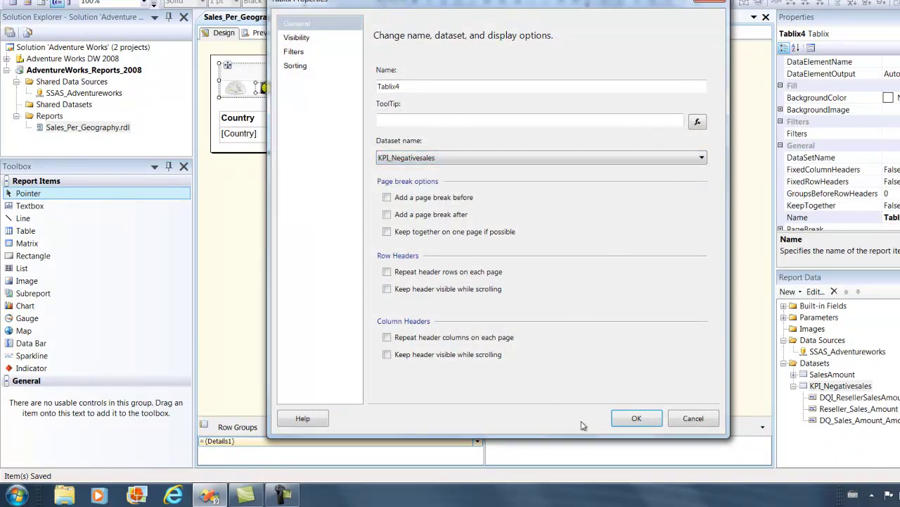
pyautogui.click(627, 420)
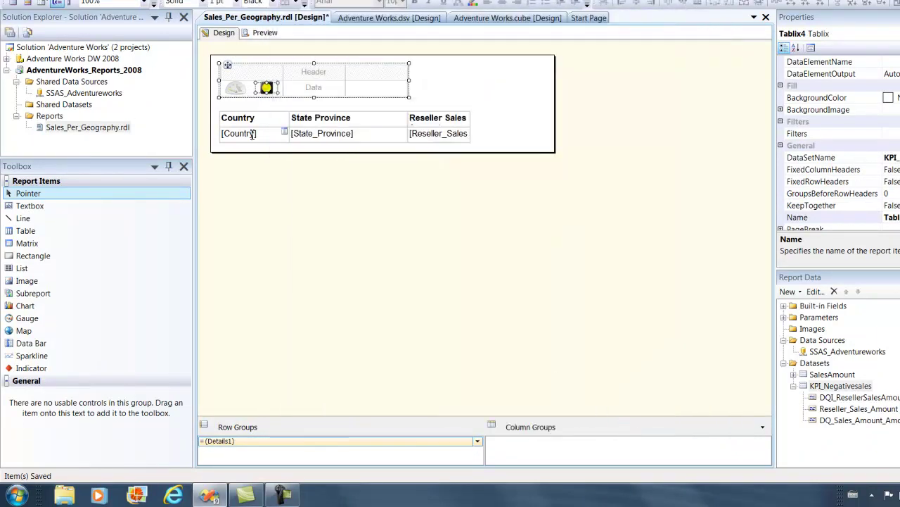
# Examine the traffic light indicator's selectable value fields and the start and end ranges of its red, yellow and green states.
pyautogui.click(214, 108)
pyautogui.rightClick(273, 92)
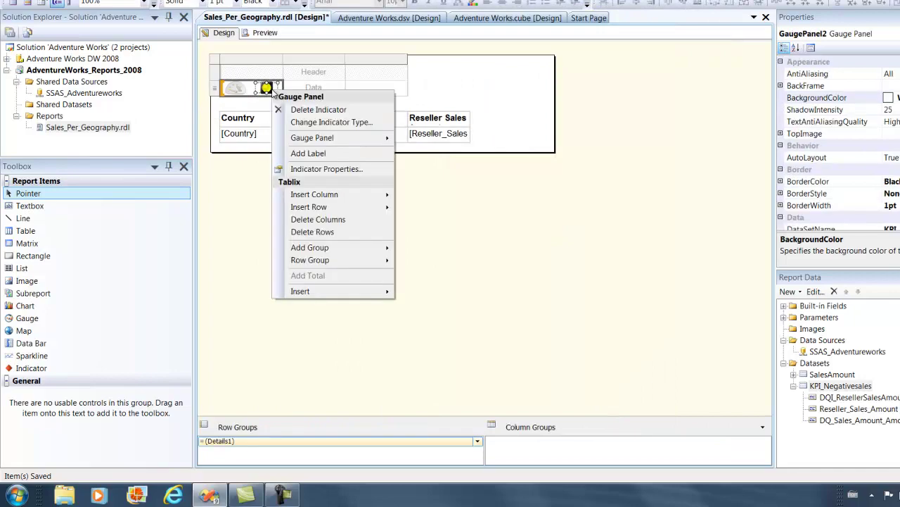
pyautogui.click(309, 168)
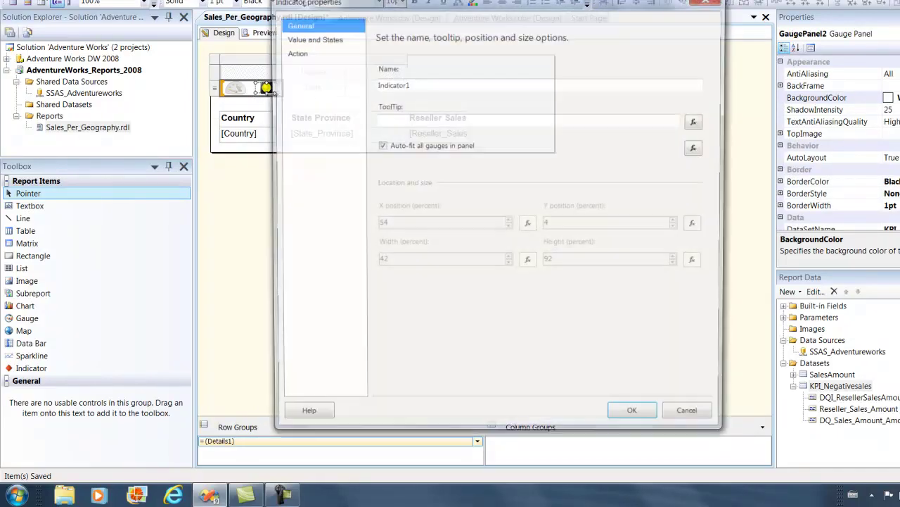
pyautogui.click(311, 38)
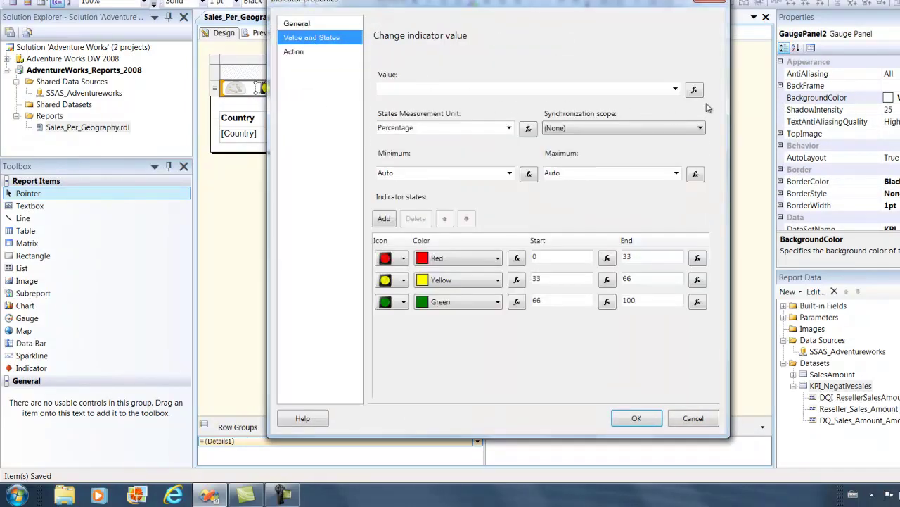
pyautogui.click(675, 88)
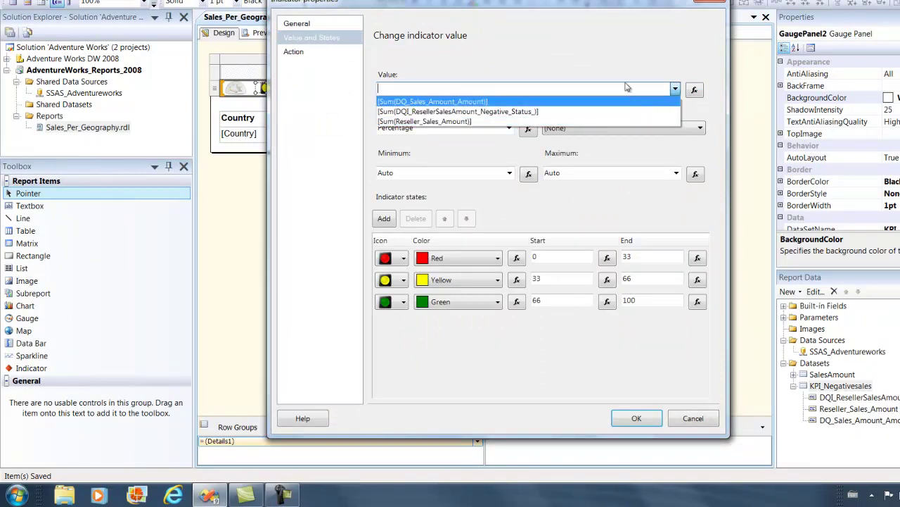
pyautogui.click(603, 58)
pyautogui.click(570, 261)
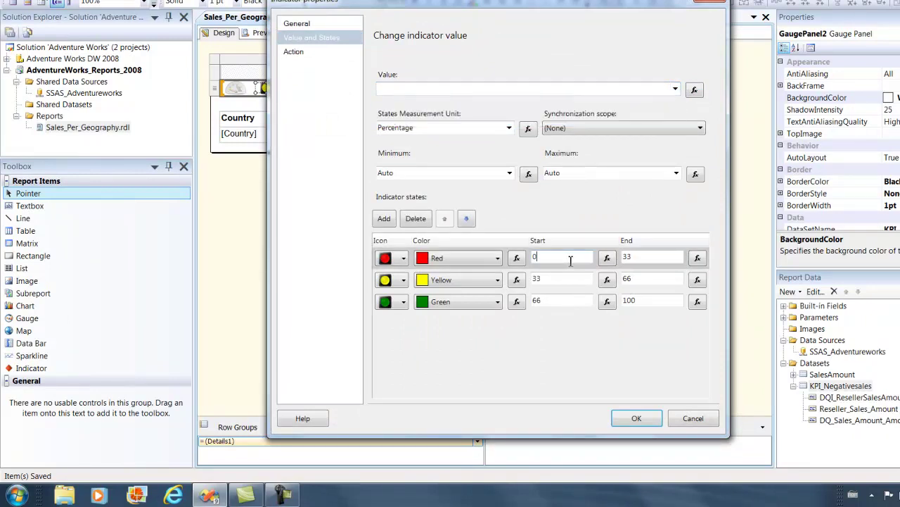
pyautogui.click(578, 281)
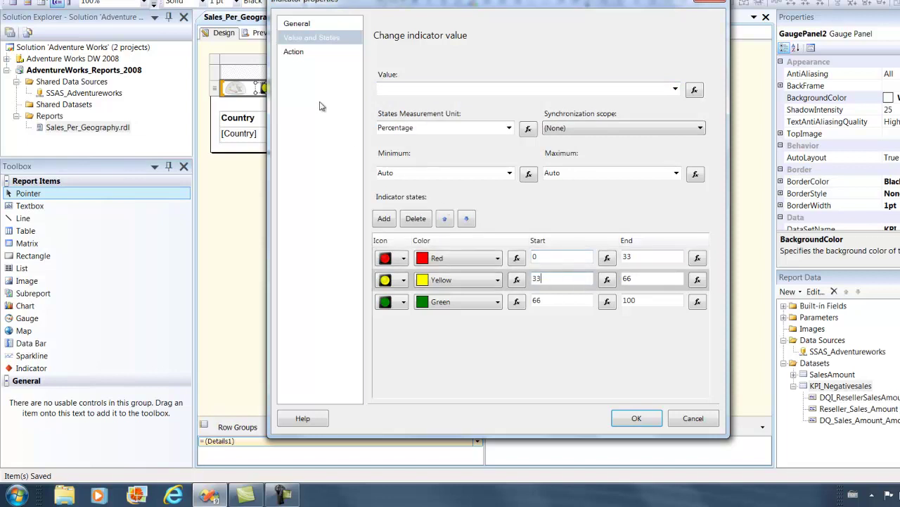
# Examine the indicator's Go to URL action and its hyperlink expression editor, and discard the property changes.
pyautogui.click(308, 51)
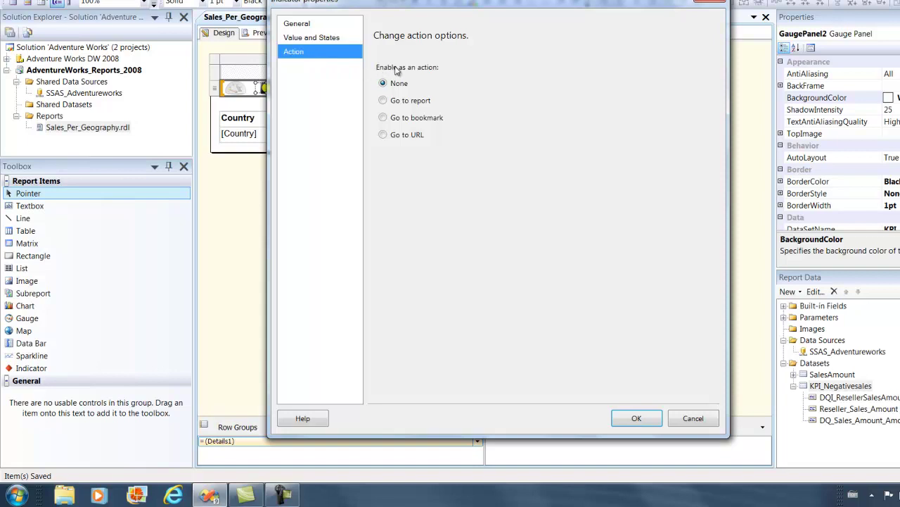
pyautogui.click(398, 135)
pyautogui.click(407, 181)
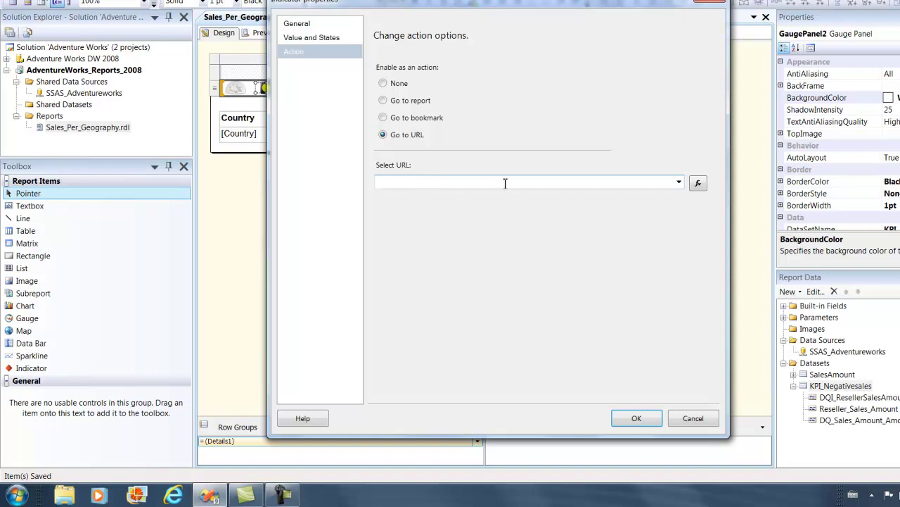
pyautogui.click(698, 183)
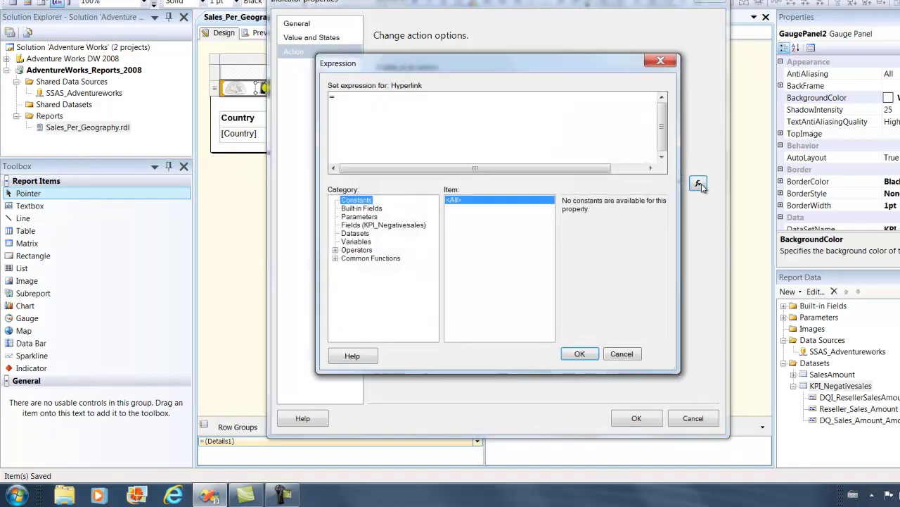
pyautogui.click(622, 353)
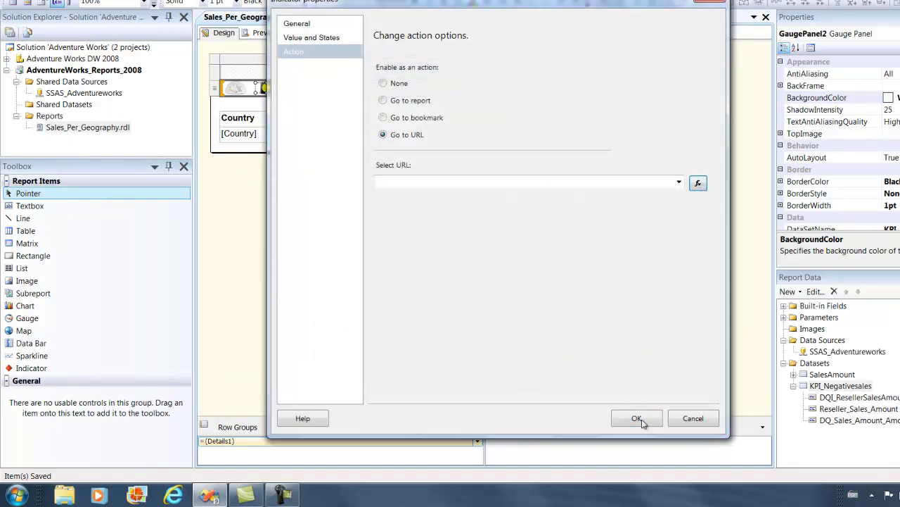
pyautogui.click(691, 418)
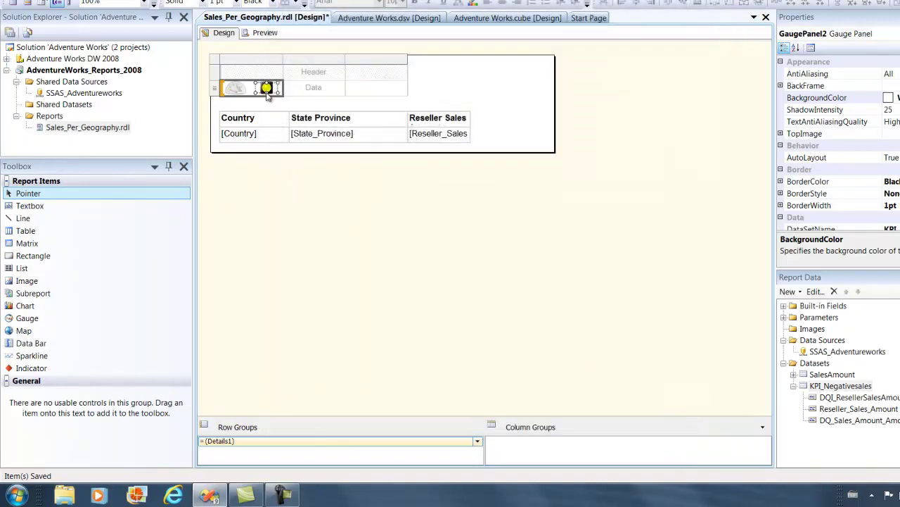